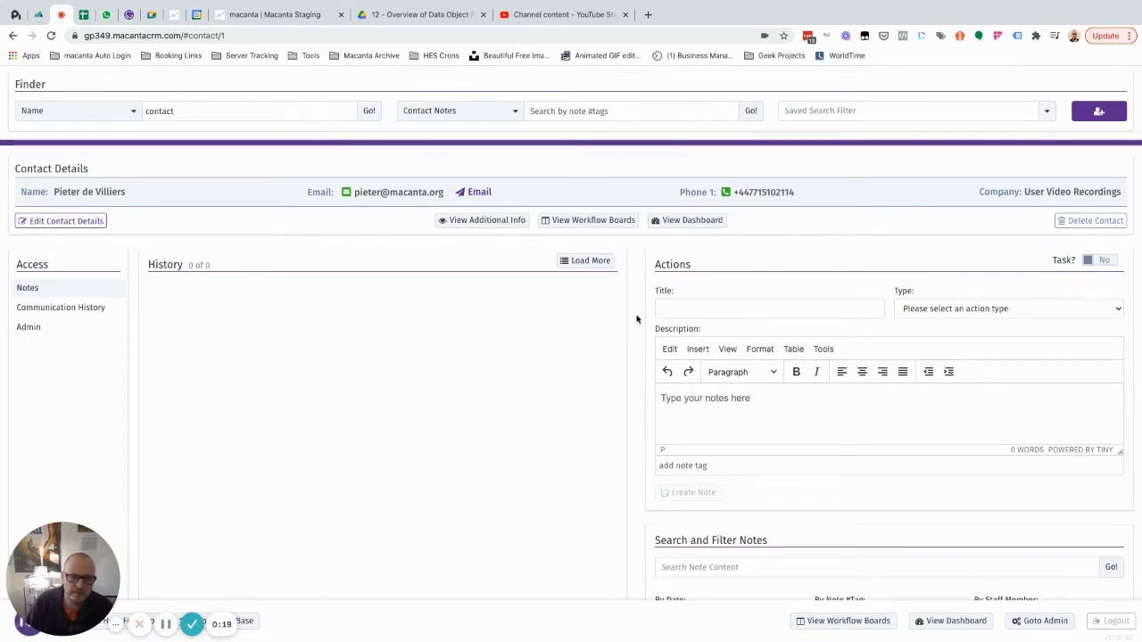
# Step: Add a new data object type named "Opportunities" in the admin area's Object Builder
pyautogui.click(37, 331)
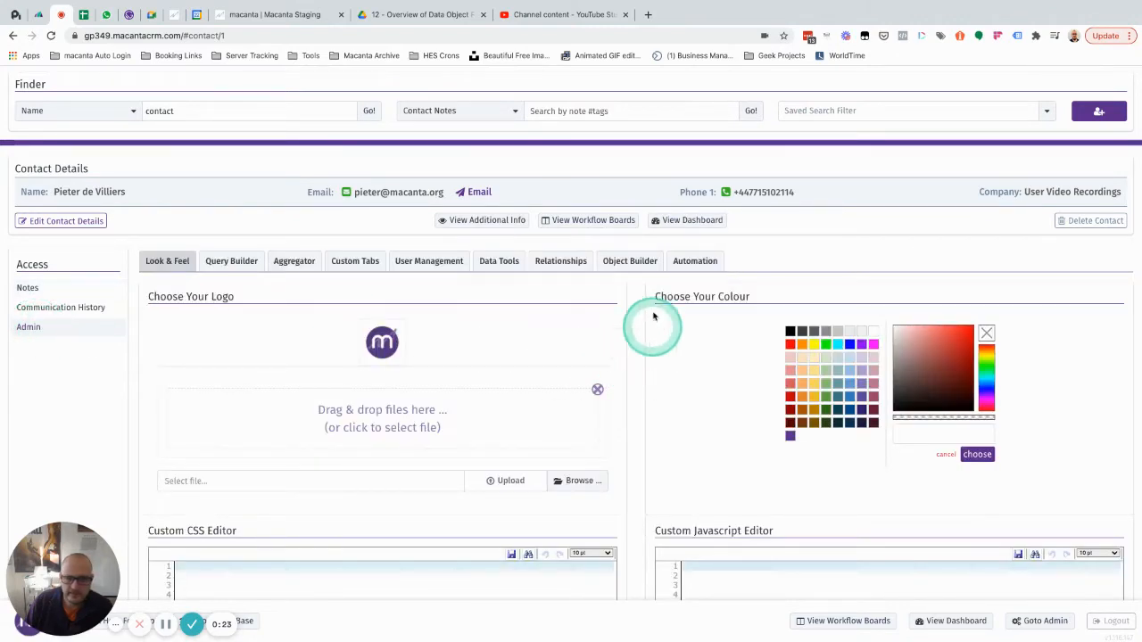
pyautogui.click(629, 261)
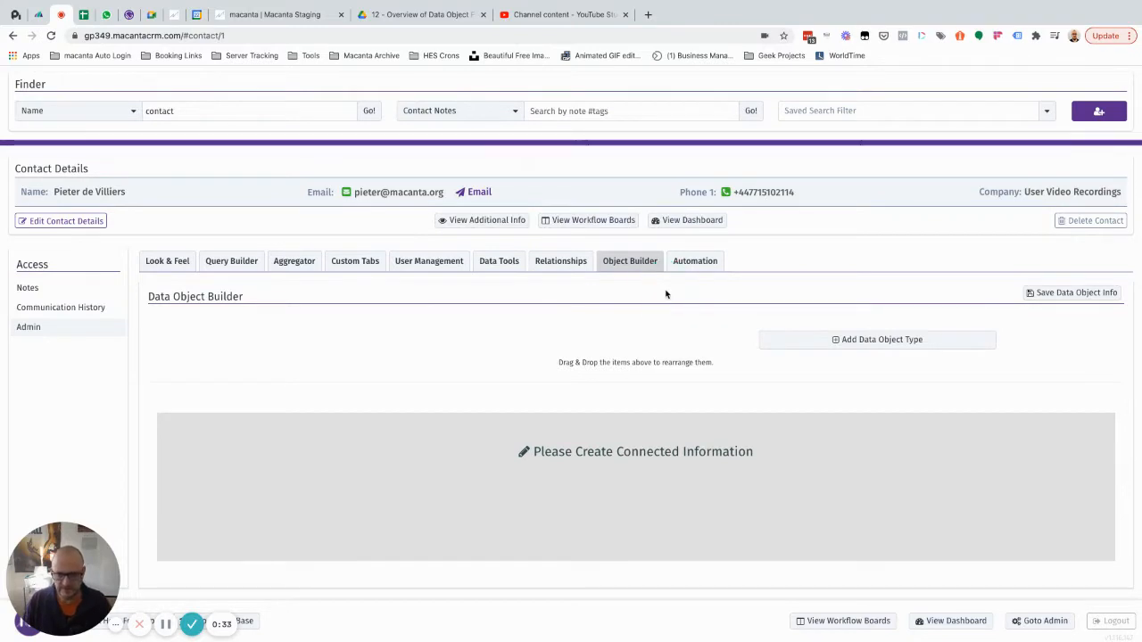
pyautogui.click(859, 339)
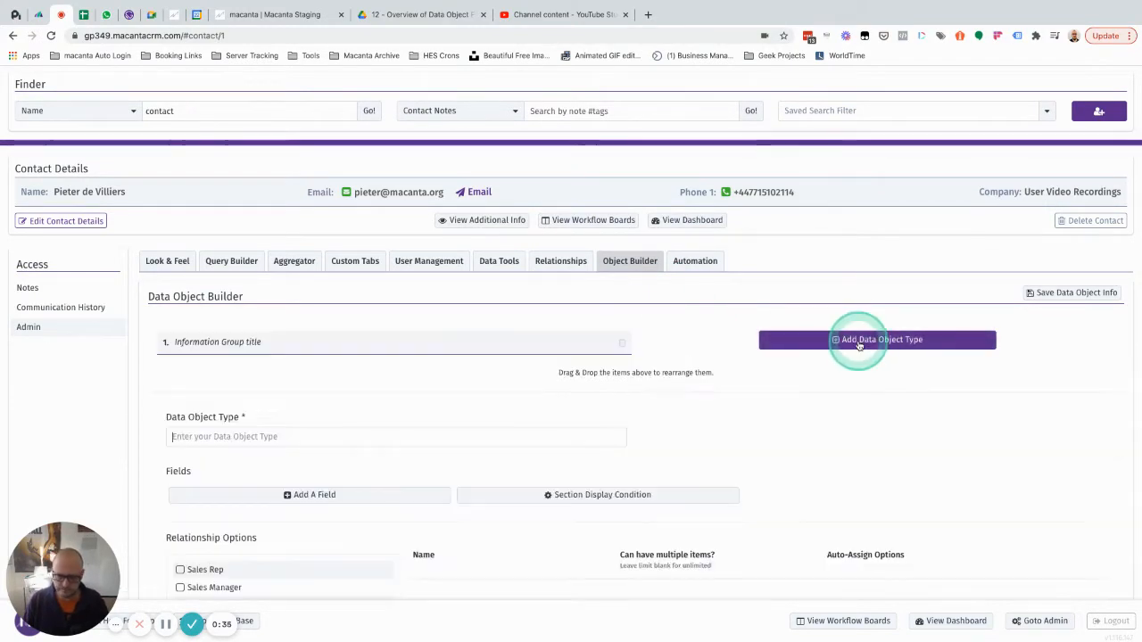
pyautogui.scroll(-1, 368, 387)
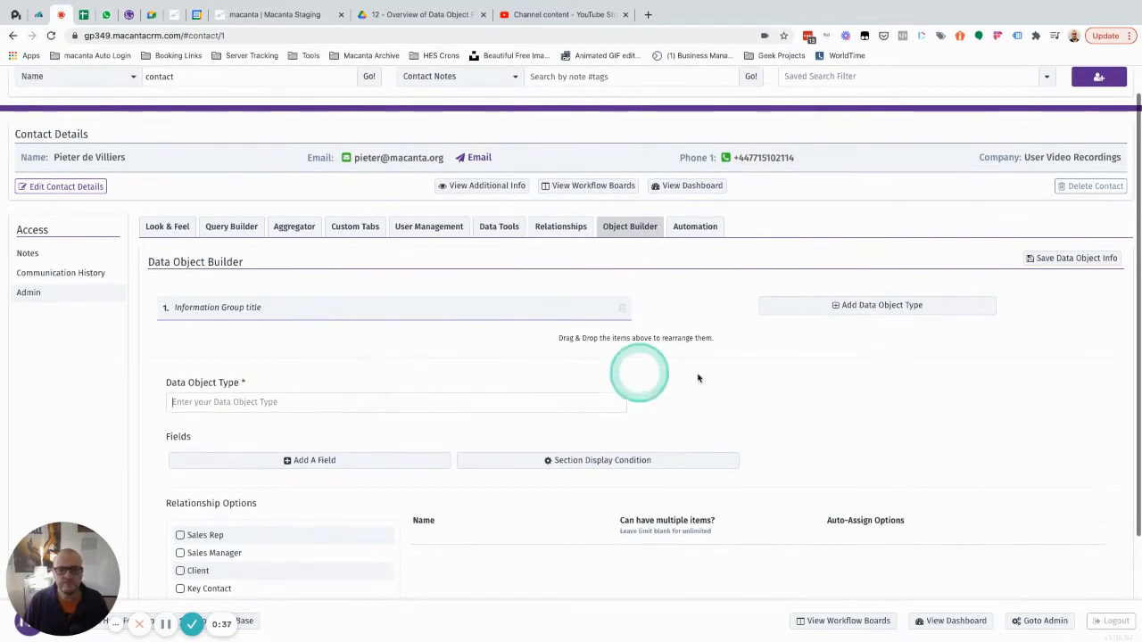
pyautogui.click(257, 402)
pyautogui.write('Op')
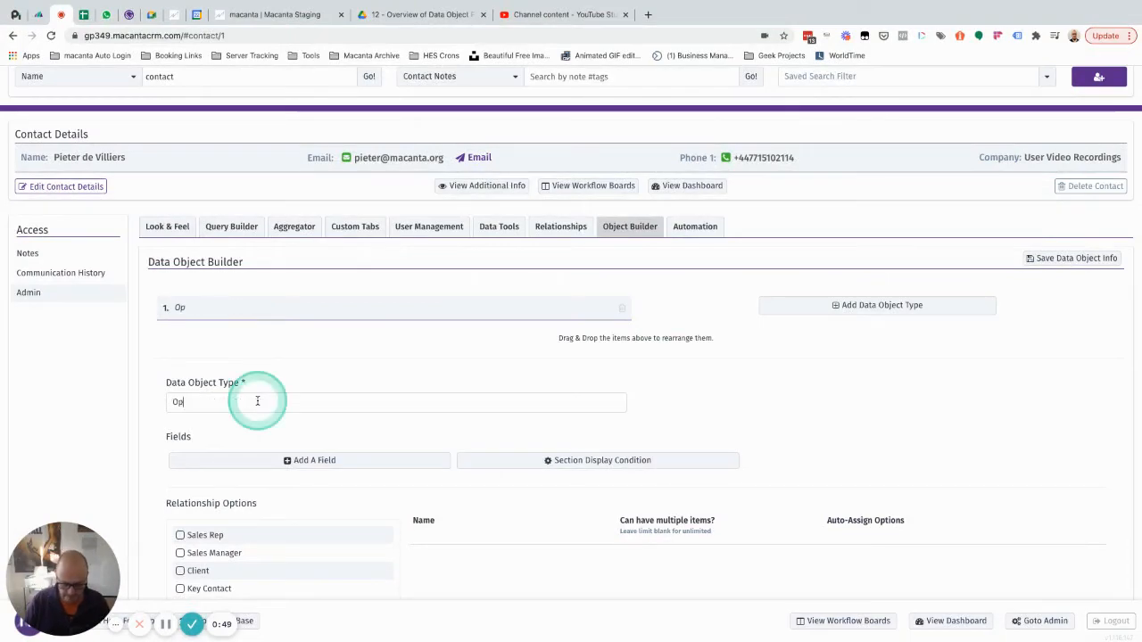
pyautogui.write('portunitie')
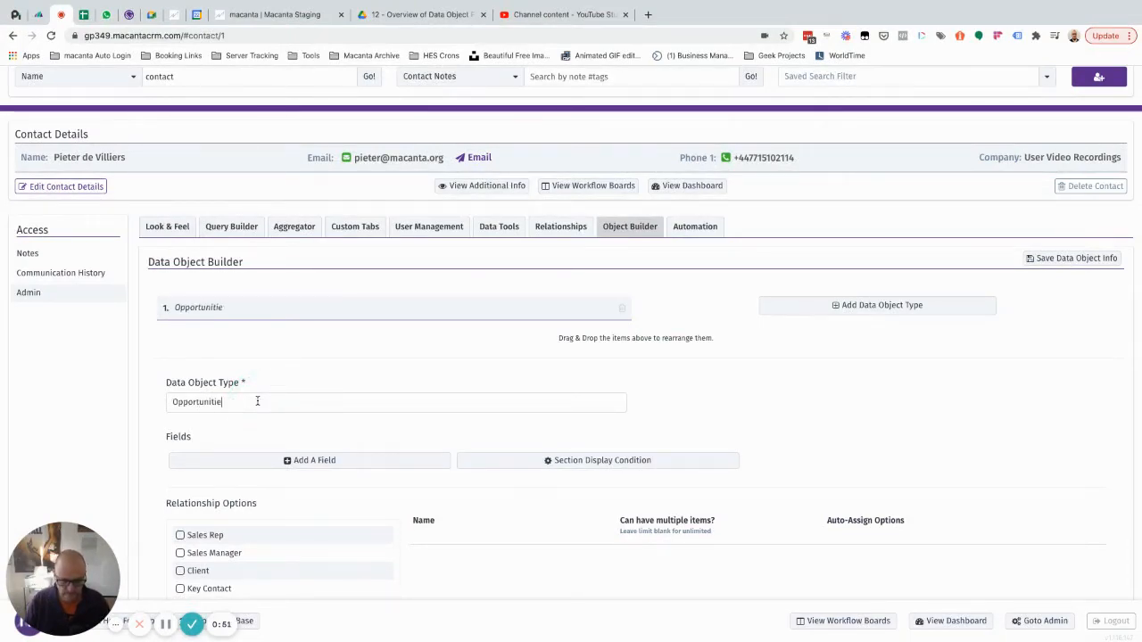
pyautogui.write('s')
# Step: Enable the Sales Rep, Sales Manager, Client and Key Contact relationships for the Opportunities object
pyautogui.scroll(-3, 466, 402)
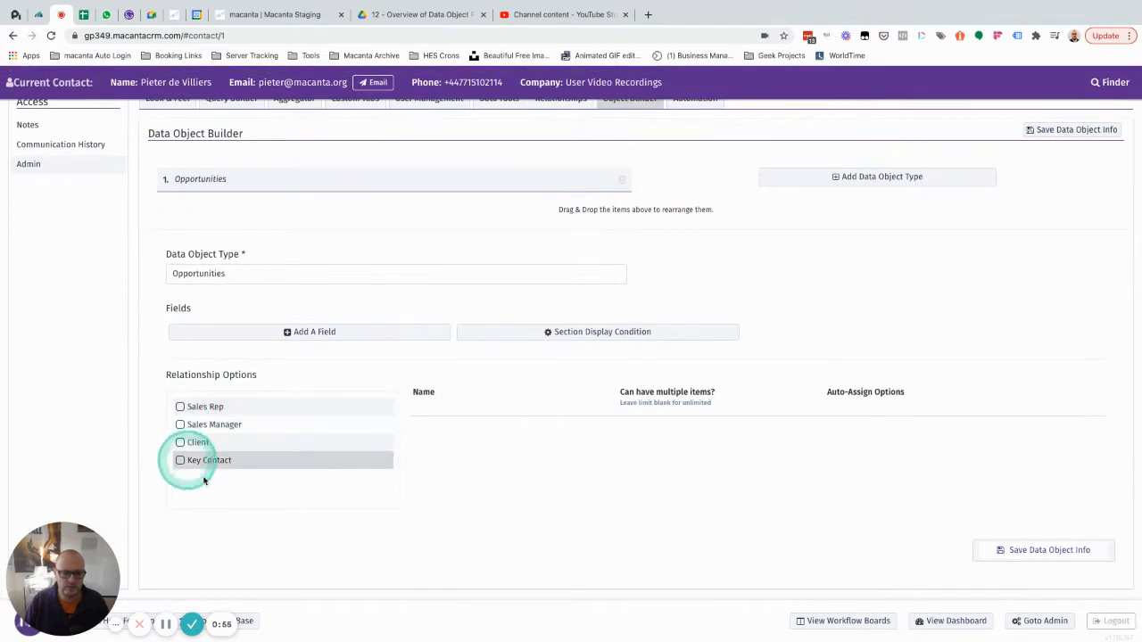
pyautogui.click(181, 408)
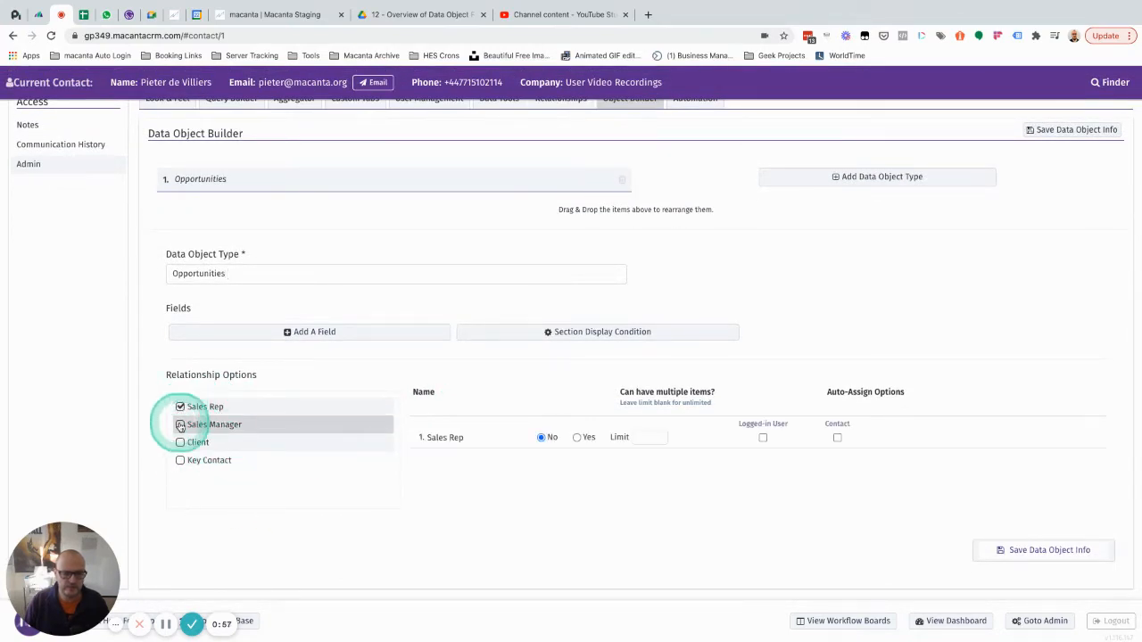
pyautogui.click(180, 425)
pyautogui.click(181, 442)
pyautogui.click(180, 461)
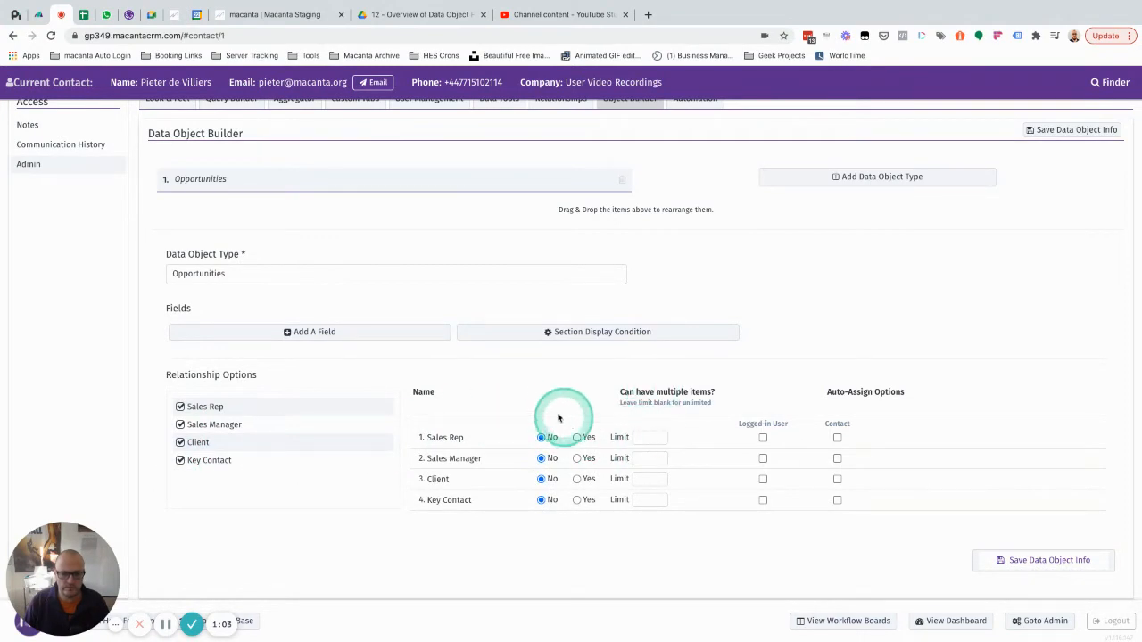
# Step: Allow multiple items for Sales Manager and Client, and auto-assign Sales Rep to the logged-in user and Client to the contact
pyautogui.click(577, 458)
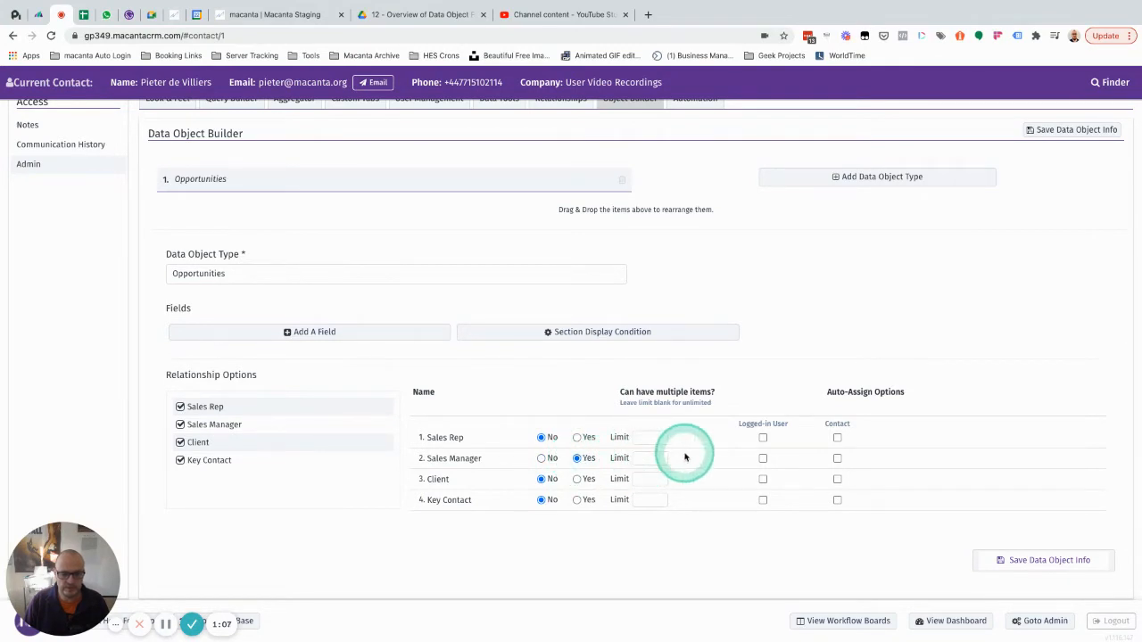
pyautogui.click(577, 479)
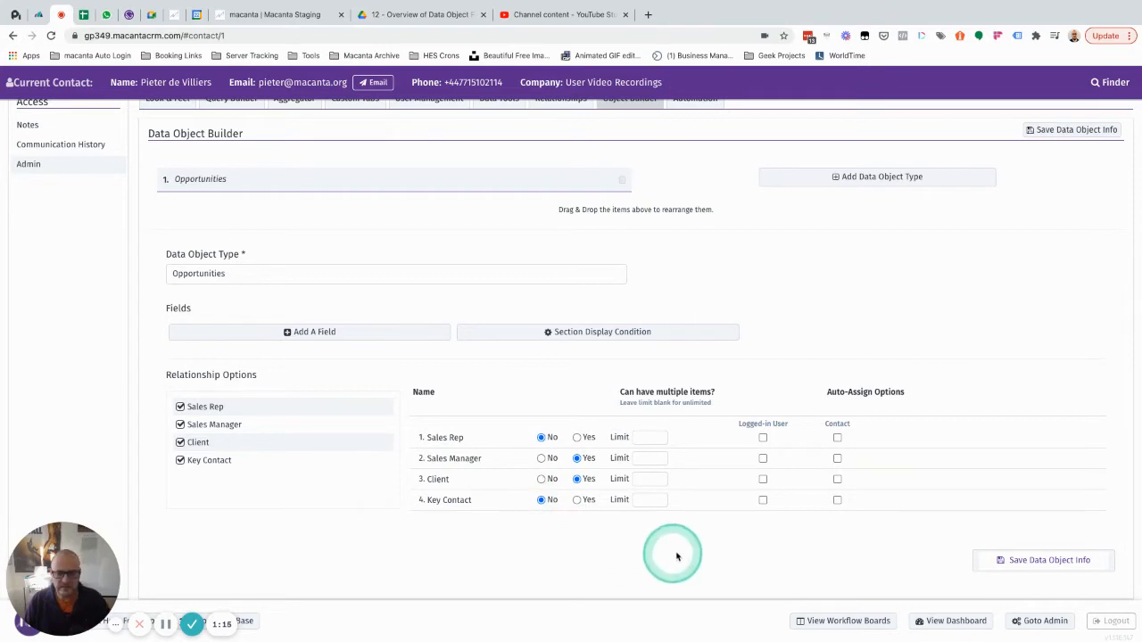
pyautogui.click(762, 439)
pyautogui.click(838, 481)
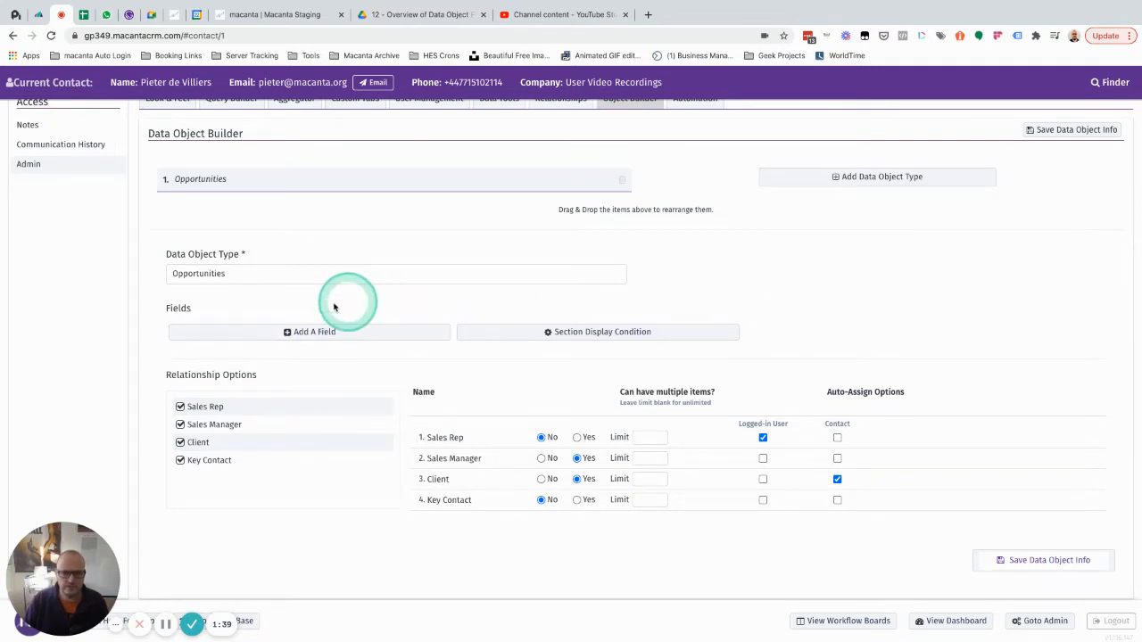
# Step: Add a field to Opportunities with "Opportunity Stage" as both its label and its placeholder text
pyautogui.click(348, 332)
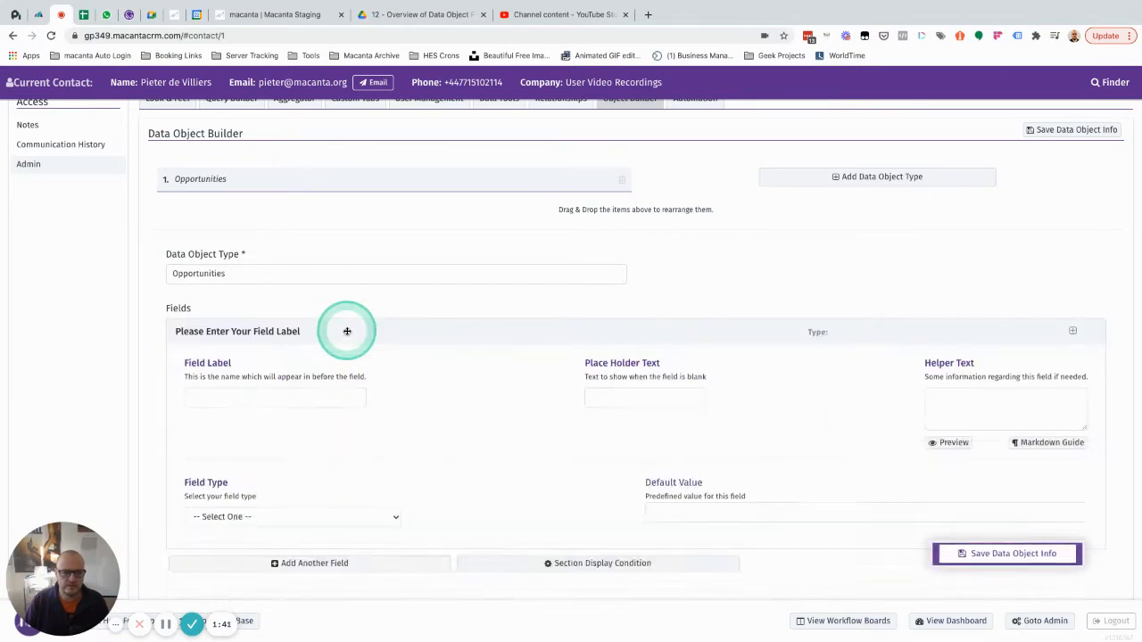
pyautogui.click(249, 196)
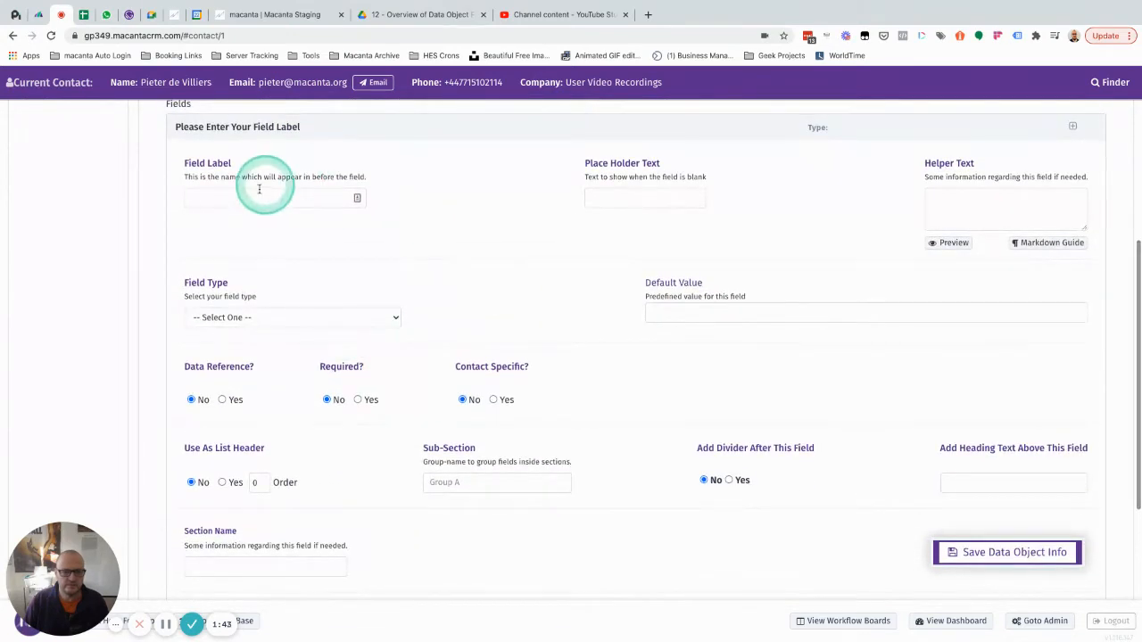
pyautogui.write('O')
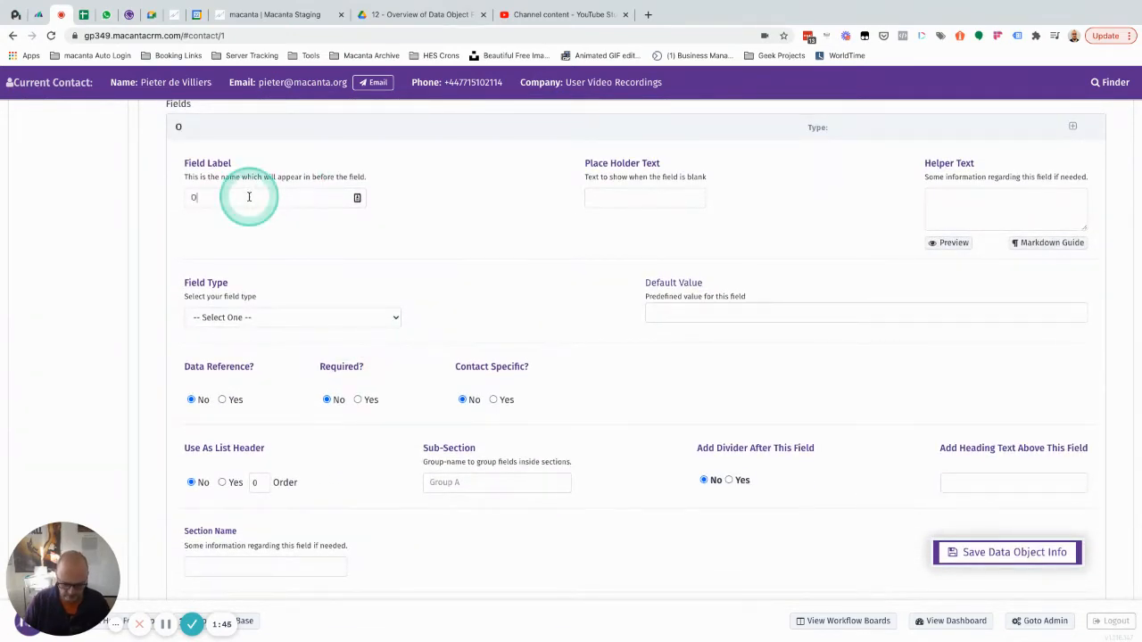
pyautogui.write('pportunity')
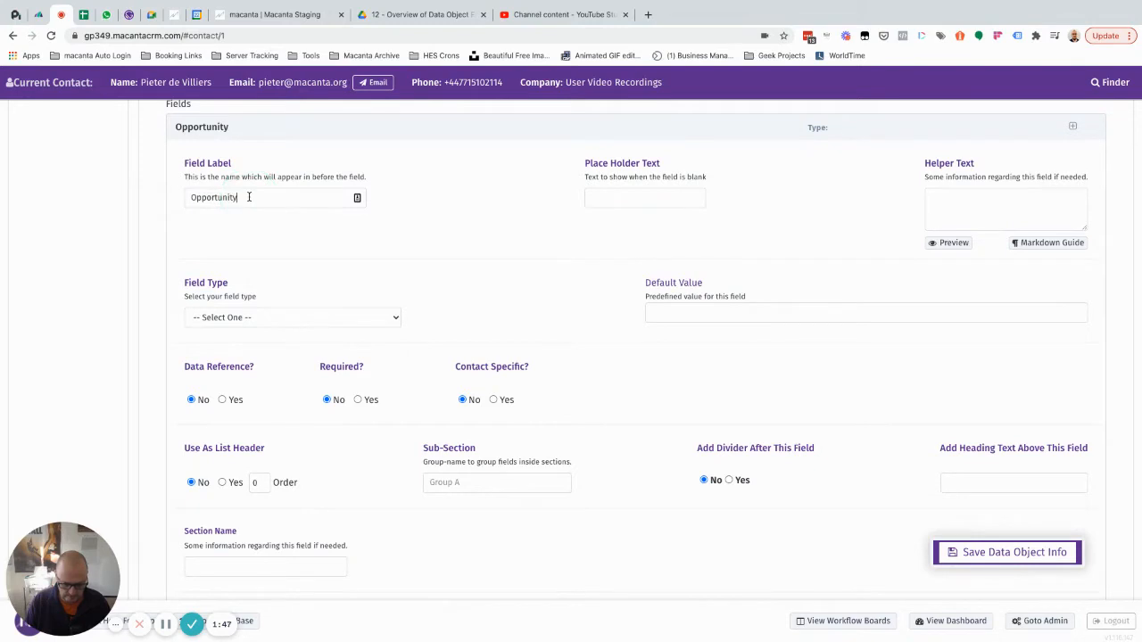
pyautogui.write(' S')
pyautogui.click(249, 196)
pyautogui.press('super+a')
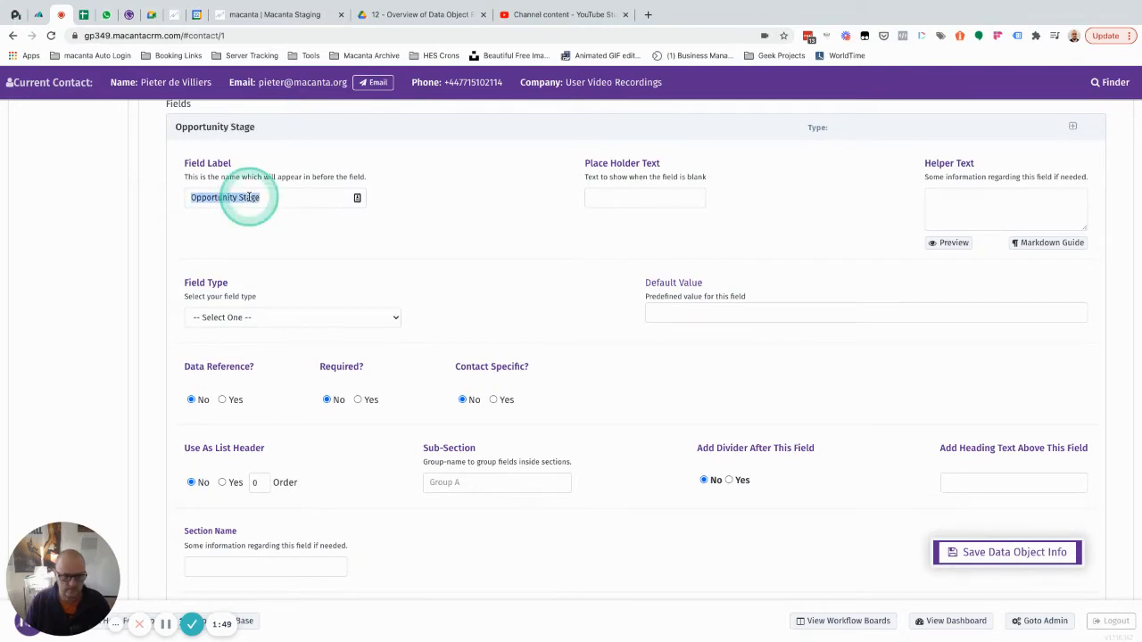
pyautogui.press('super+c')
pyautogui.press('Tab')
pyautogui.press('super+v')
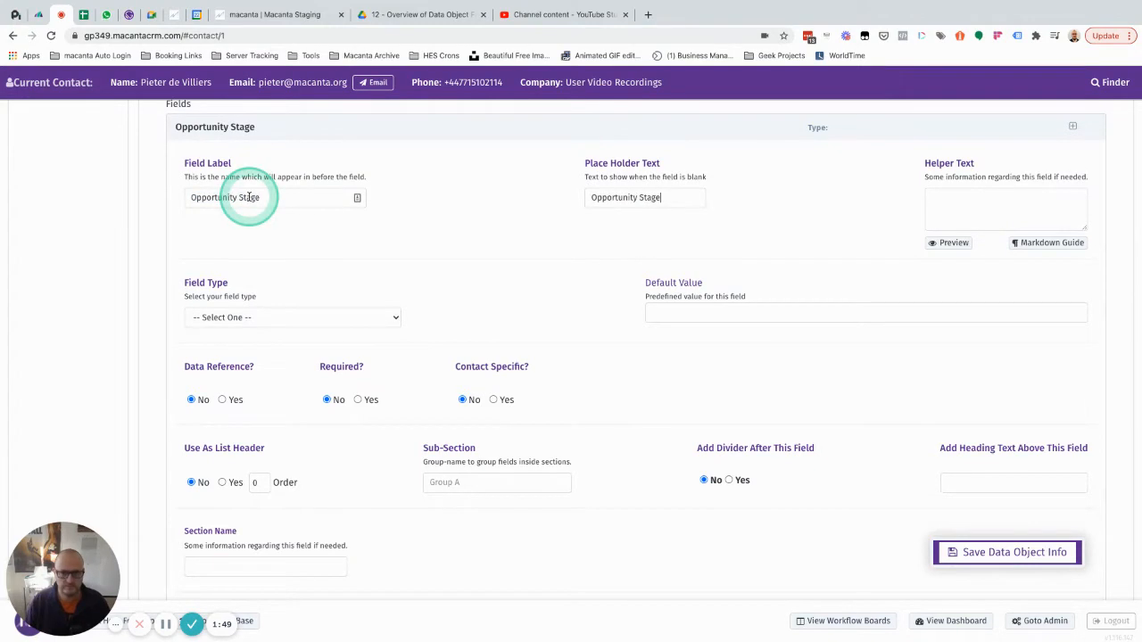
# Step: Make Opportunity Stage a Select field and enter the choices "New Opportunity" and "Initial Call Booked"
pyautogui.click(279, 321)
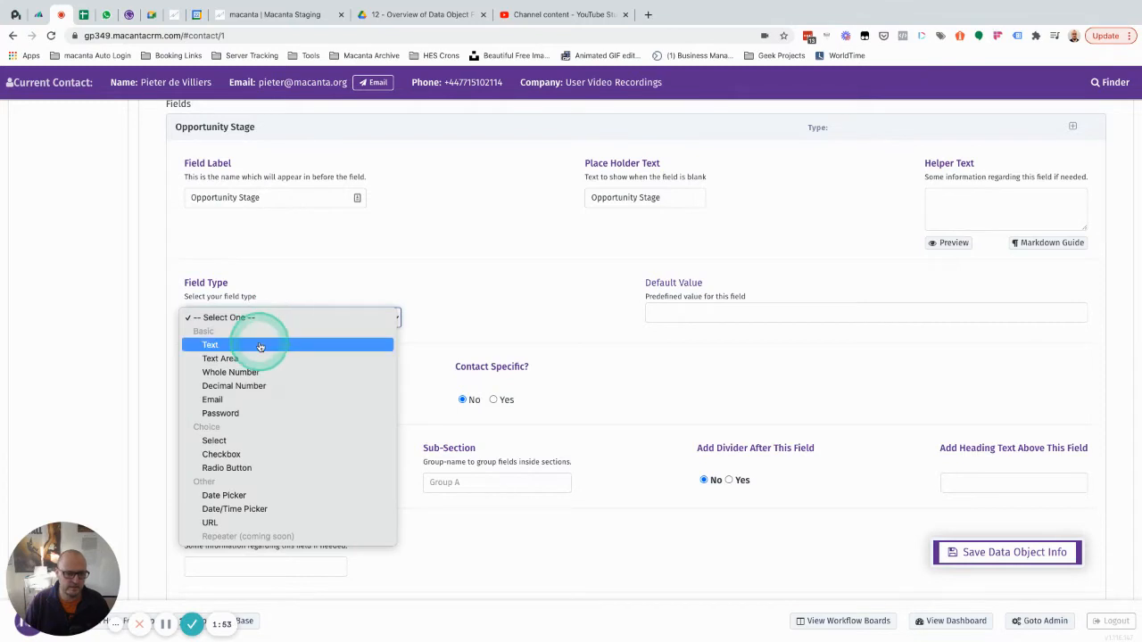
pyautogui.click(225, 440)
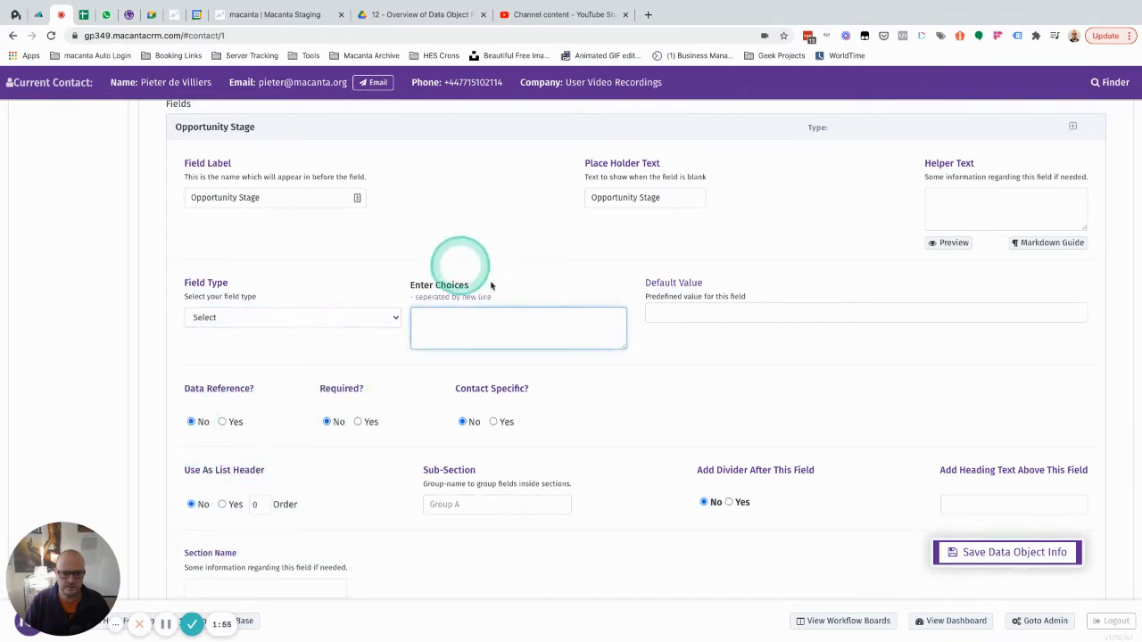
pyautogui.click(426, 315)
pyautogui.write('New Opportunity')
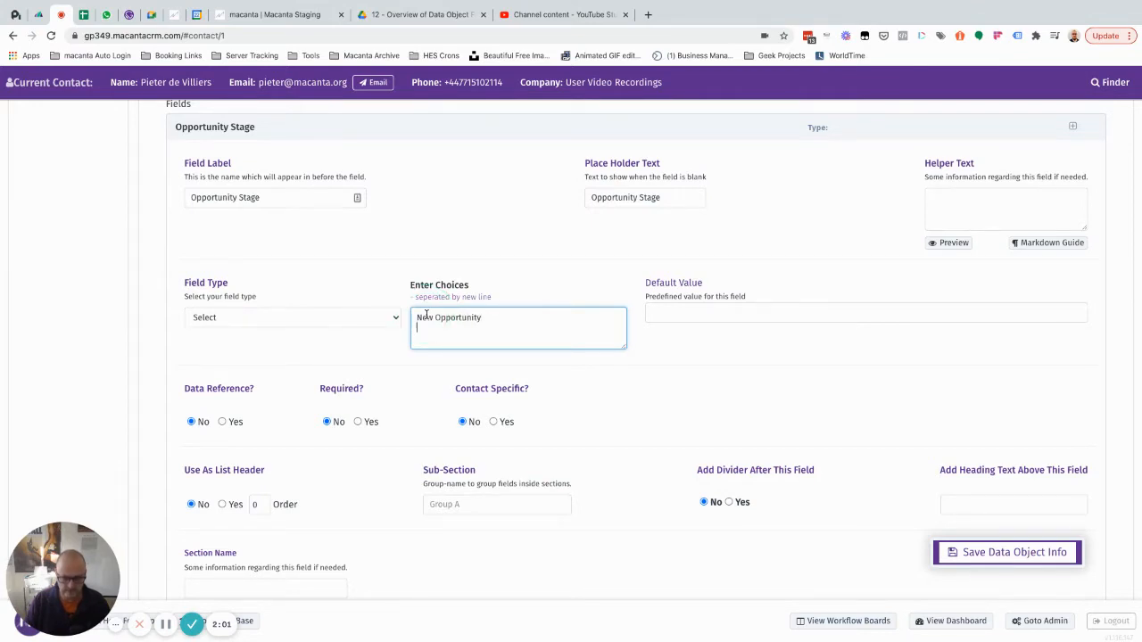
pyautogui.click(426, 315)
pyautogui.write('Initial Call Booked')
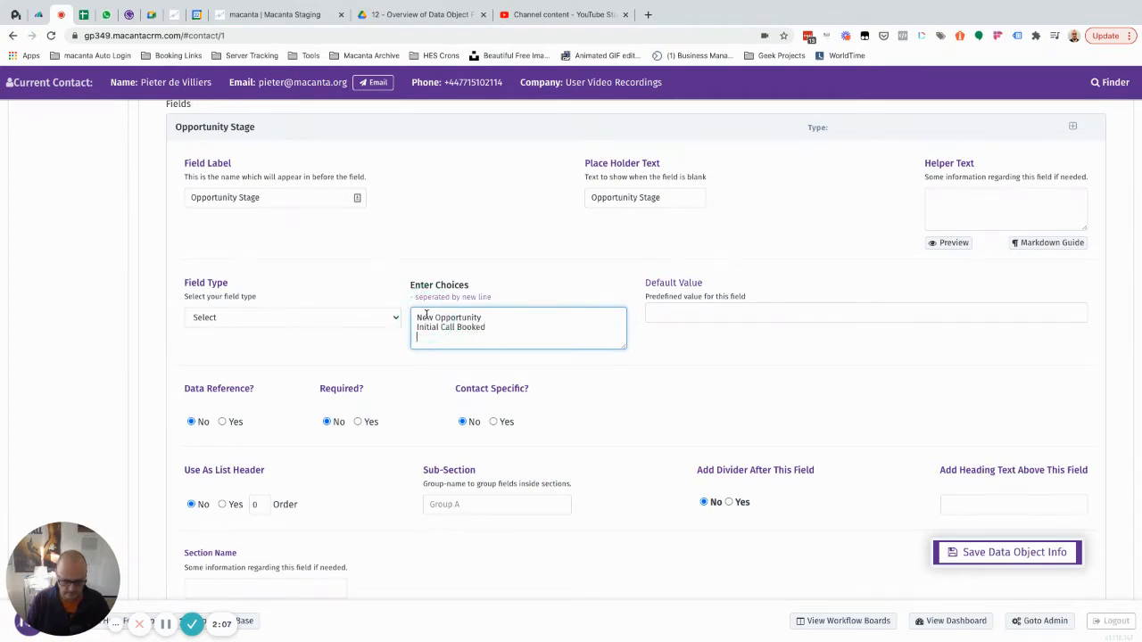
# Step: Add "Proposal Requested", "Contracts Issued" and "Contracts Agreed" as further choices, each on its own line
pyautogui.press('Return')
pyautogui.write('Proposal Req')
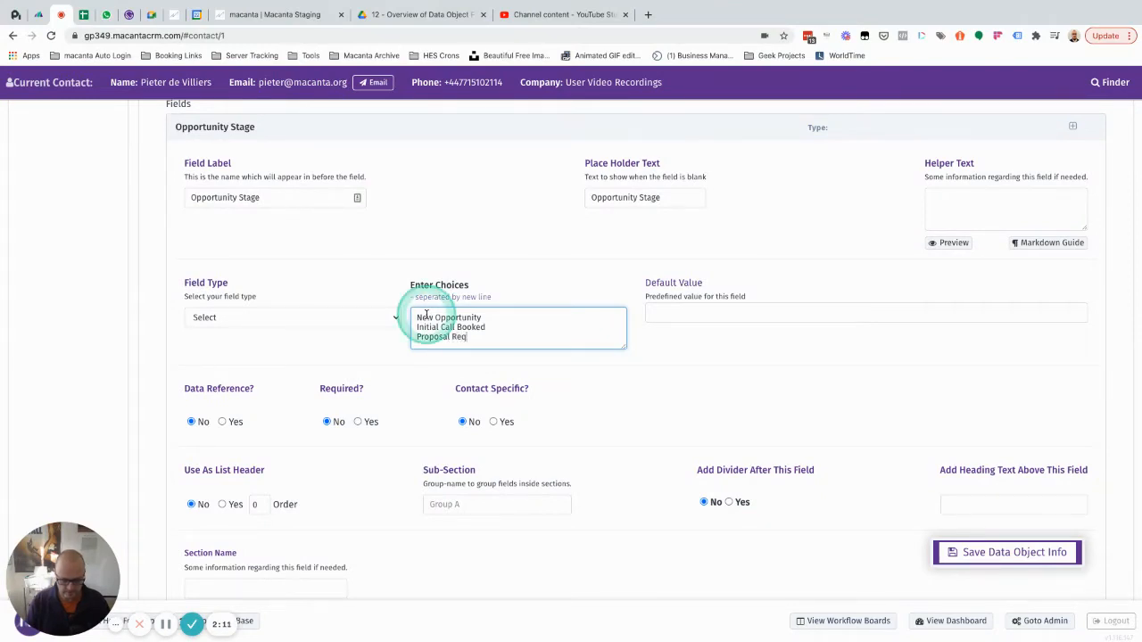
pyautogui.write('ues')
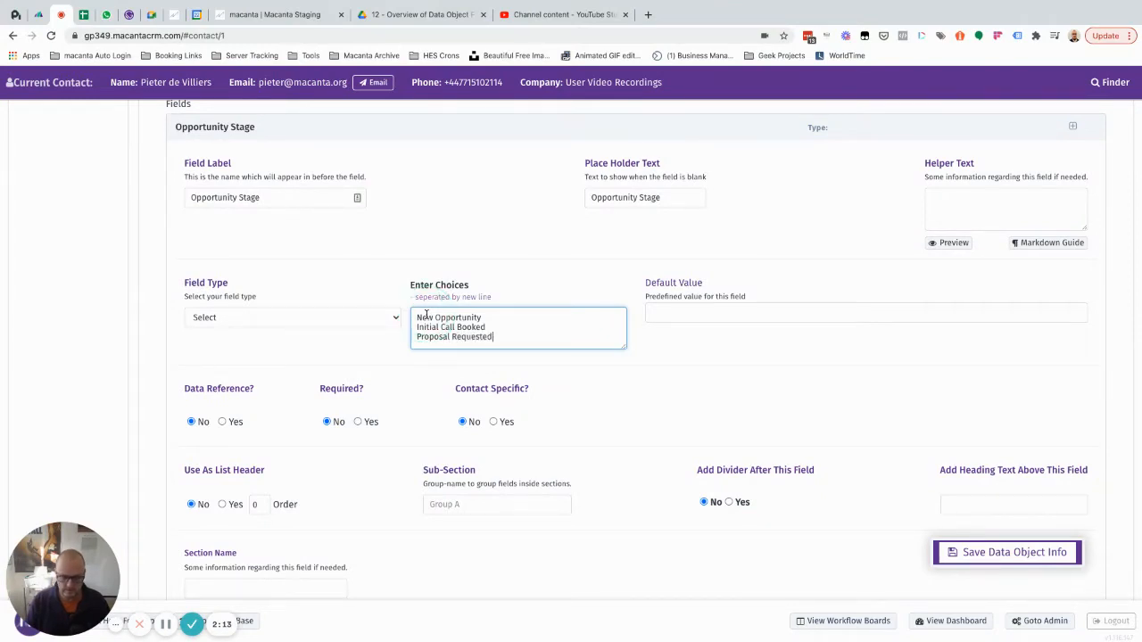
pyautogui.write('ted')
pyautogui.press('Return')
pyautogui.write('Con')
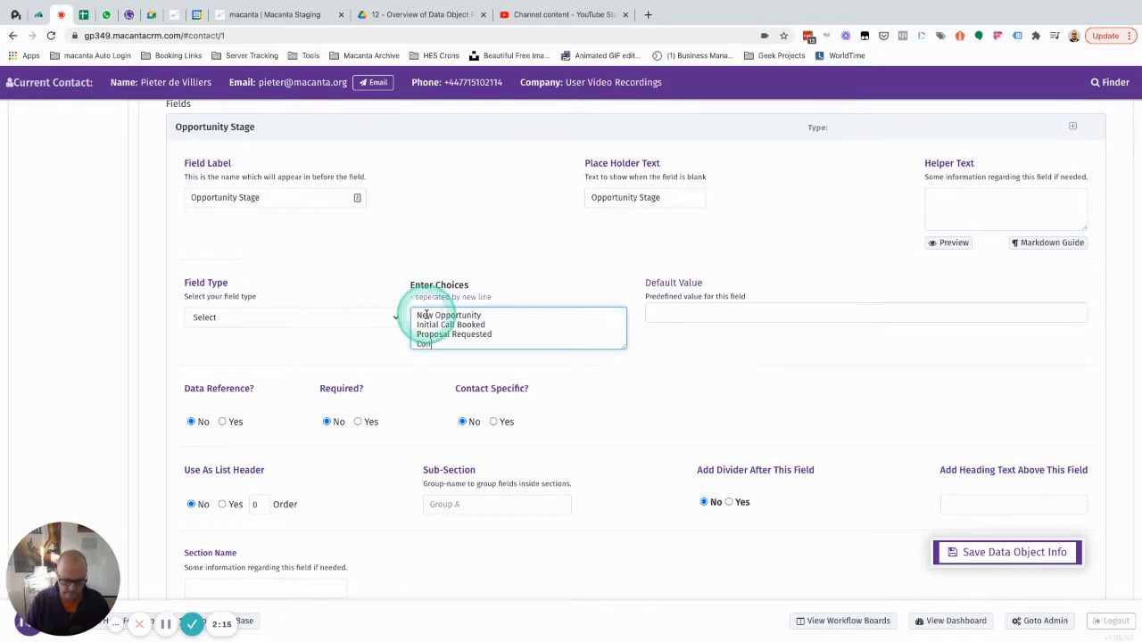
pyautogui.write('tracts Agreed')
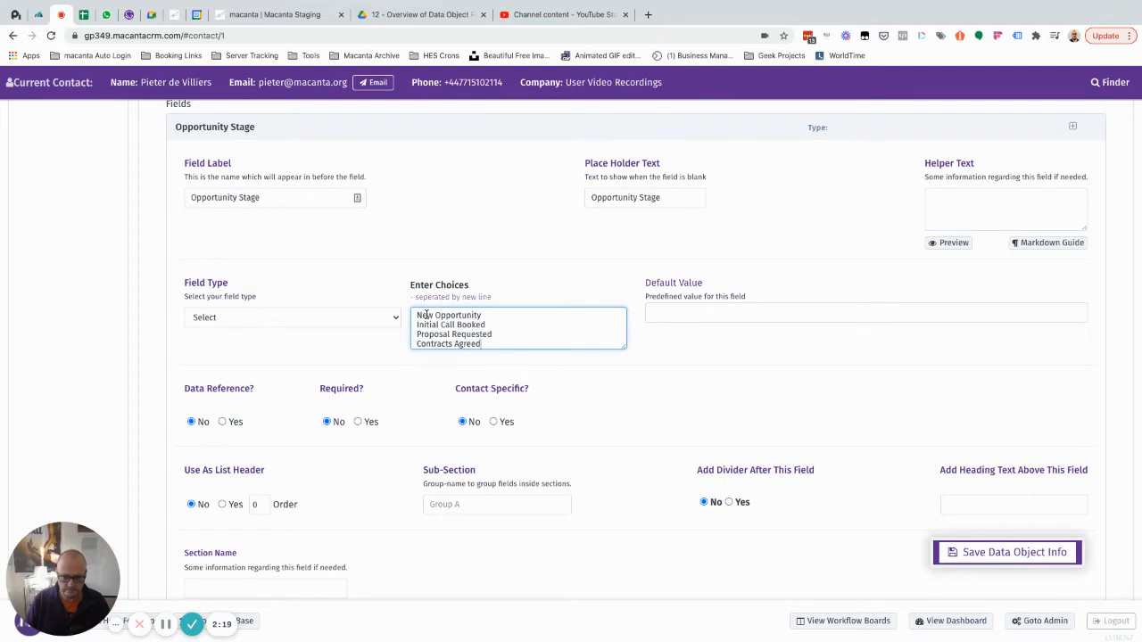
pyautogui.press('BackSpace')
pyautogui.press('BackSpace')
pyautogui.press('BackSpace')
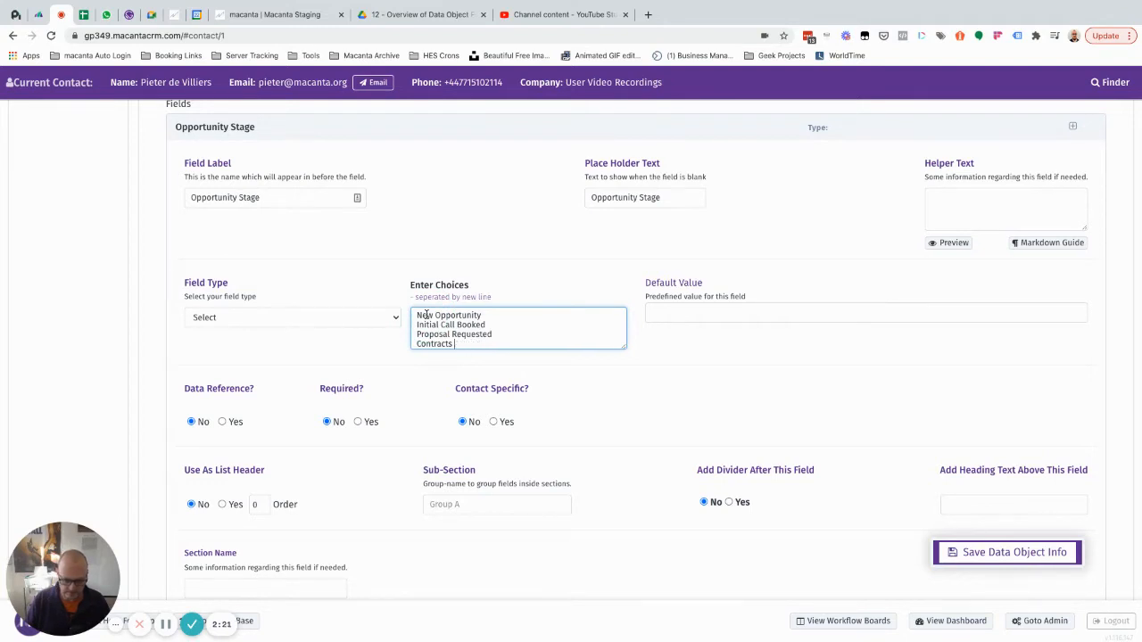
pyautogui.write('Issued')
pyautogui.press('Return')
pyautogui.write('C')
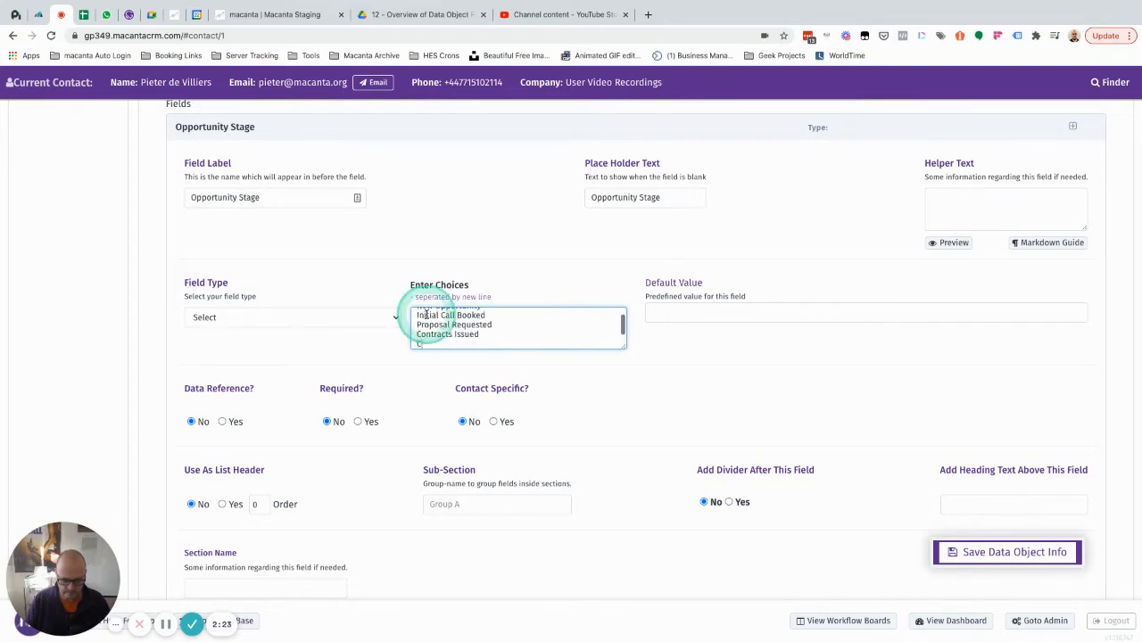
pyautogui.write('ontracts Agreed')
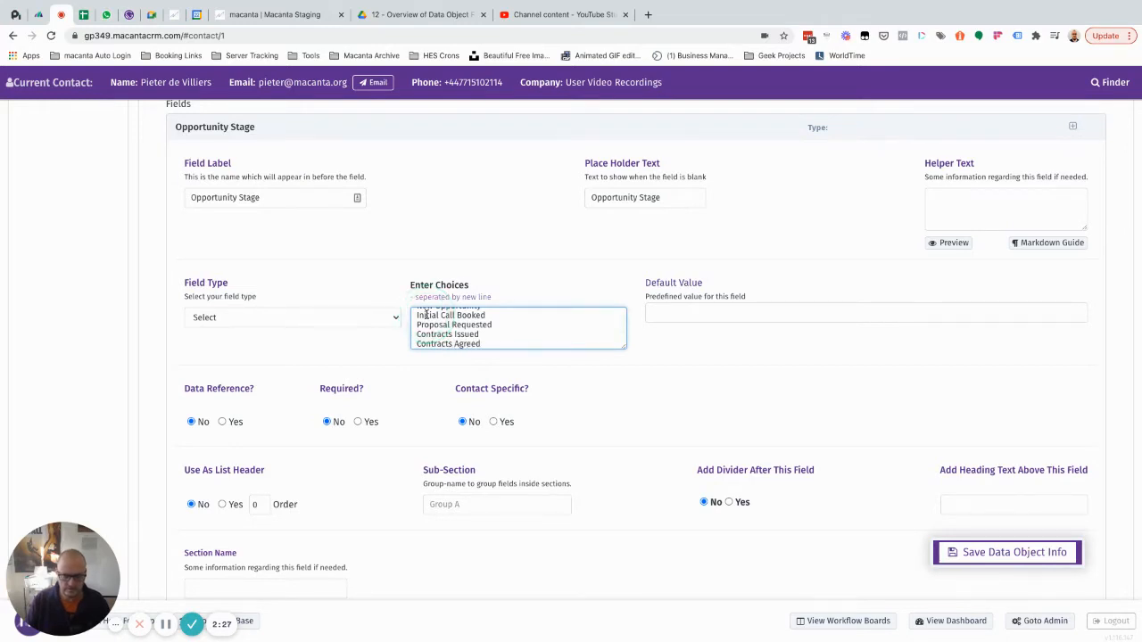
# Step: Complete the stage choices with "Closed - Won" and "Closed - Lost" on separate lines
pyautogui.press('Return')
pyautogui.write('Clos')
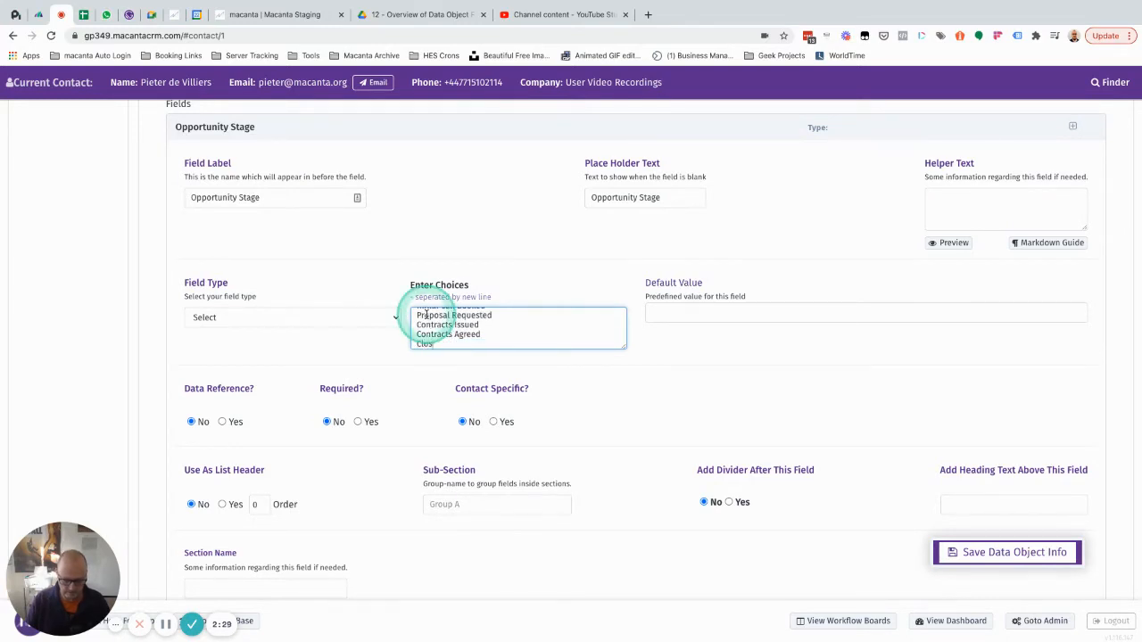
pyautogui.write('ed - Won')
pyautogui.press('Return')
pyautogui.write('Closed')
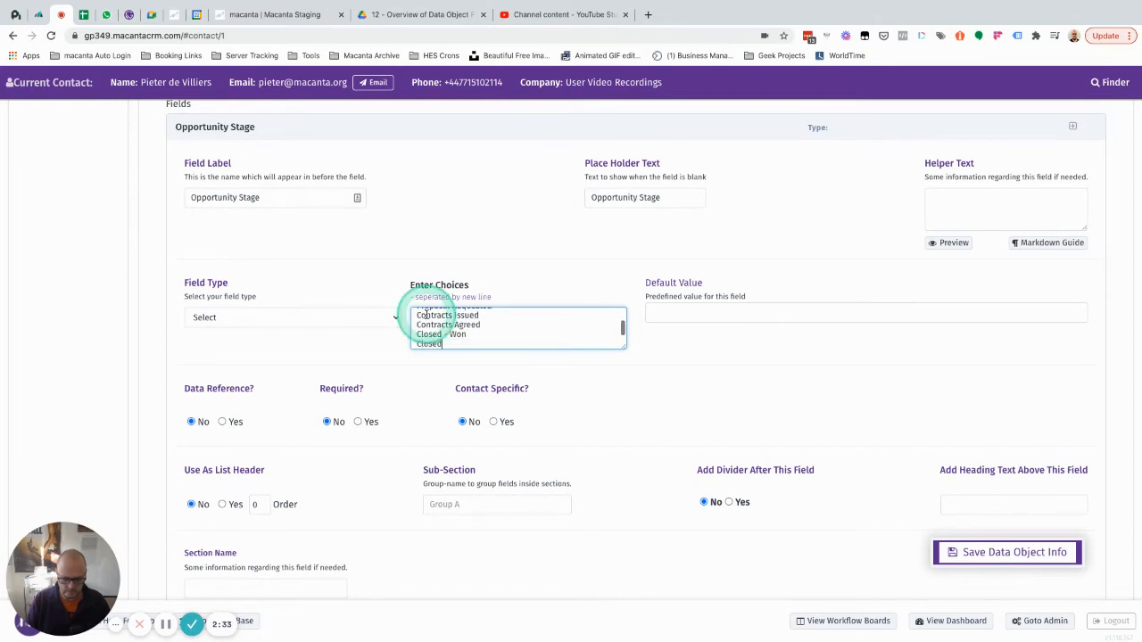
pyautogui.write(' - Lost')
# Step: Set the Opportunity Stage field's default value to its first choice, "New Opportunity"
pyautogui.click(497, 334)
pyautogui.scroll(3, 508, 334)
pyautogui.click(710, 317)
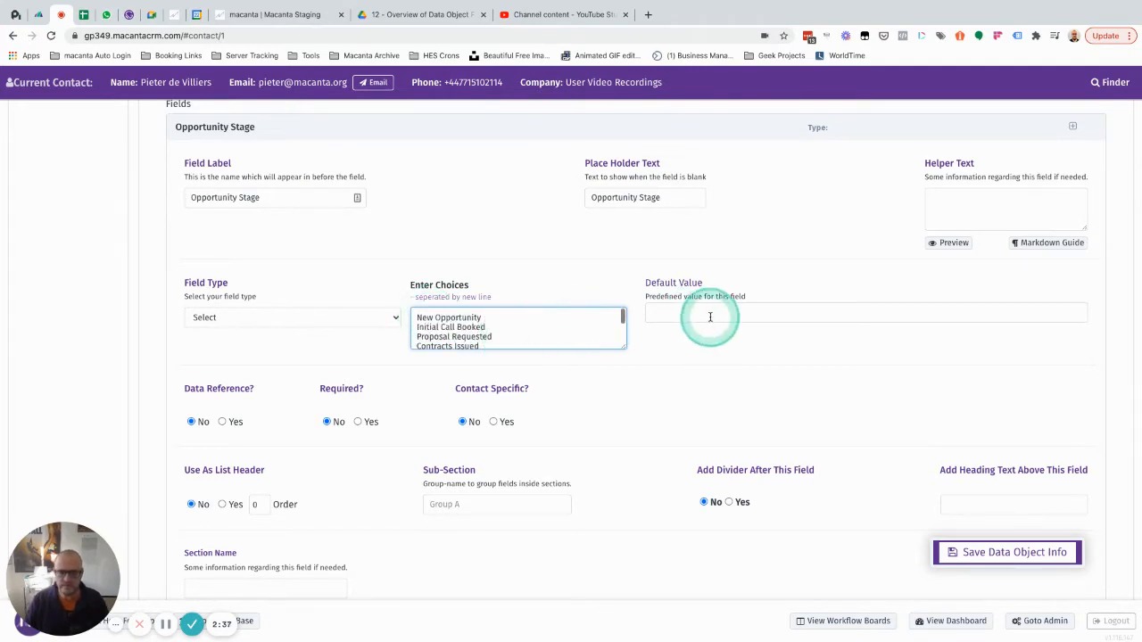
pyautogui.moveTo(490, 318); pyautogui.dragTo(415, 317)
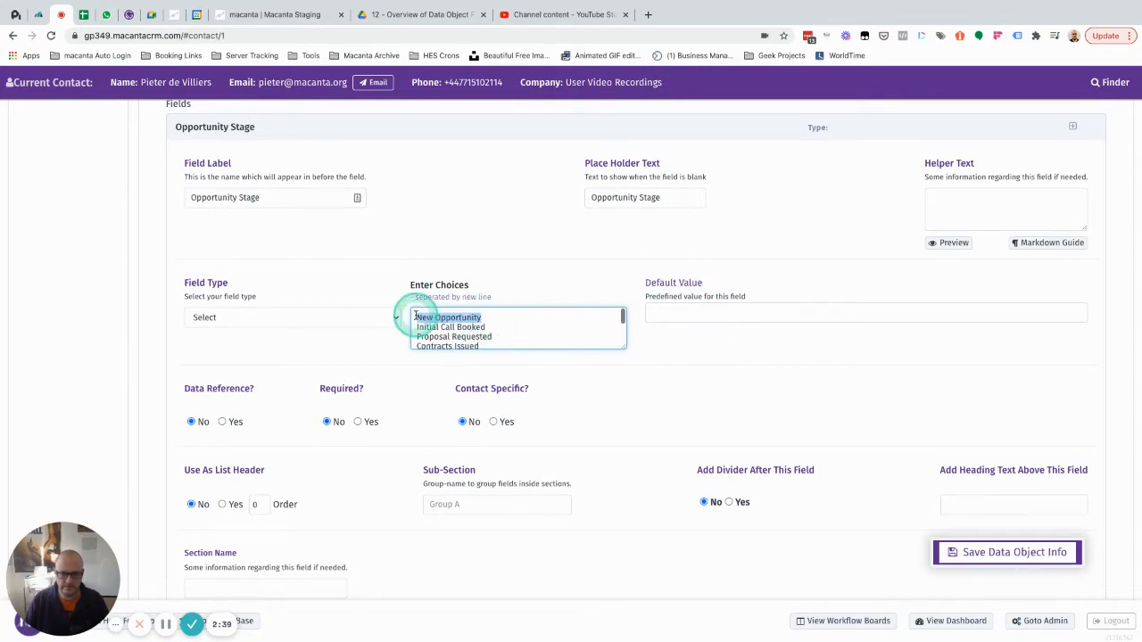
pyautogui.click(701, 320)
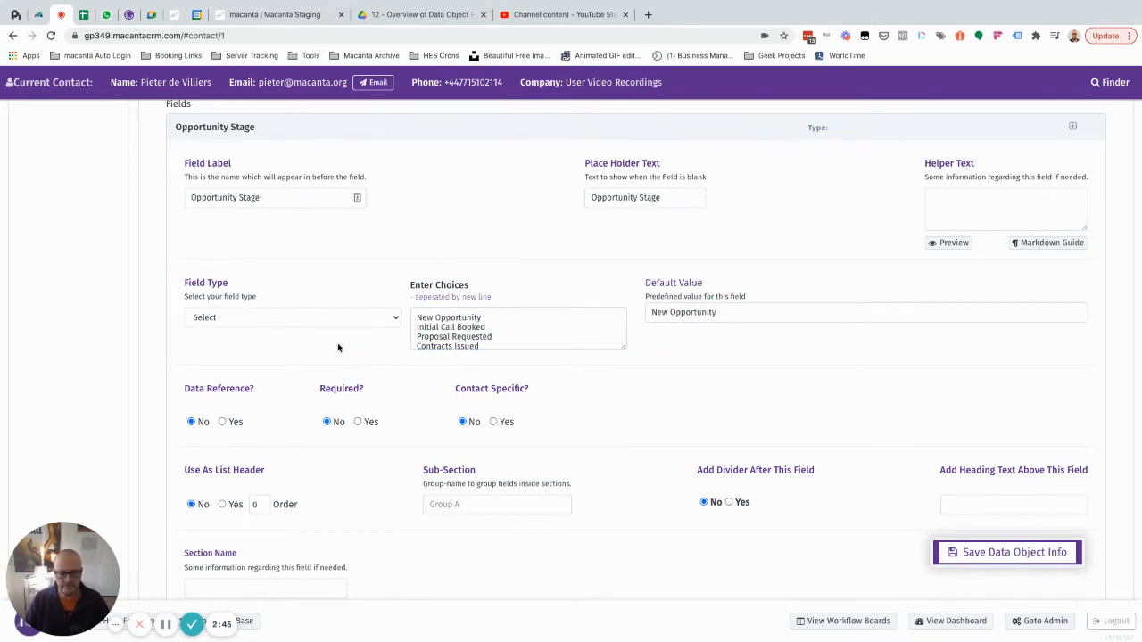
pyautogui.scroll(-2, 338, 348)
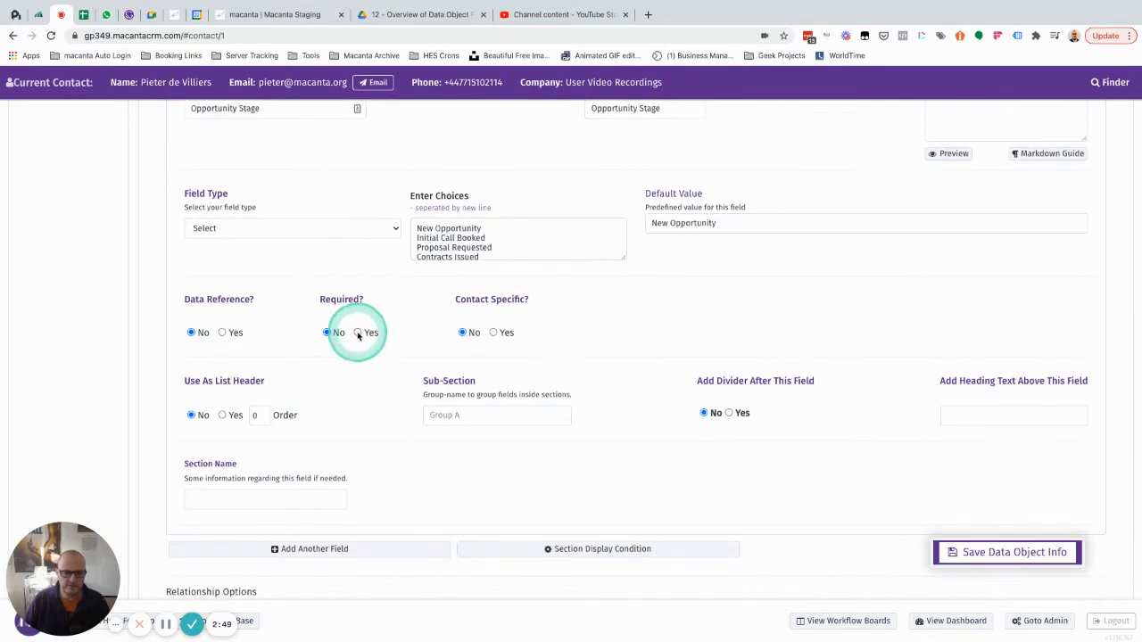
# Step: Make the Opportunity Stage field required and use it as a list header with order 1
pyautogui.click(357, 333)
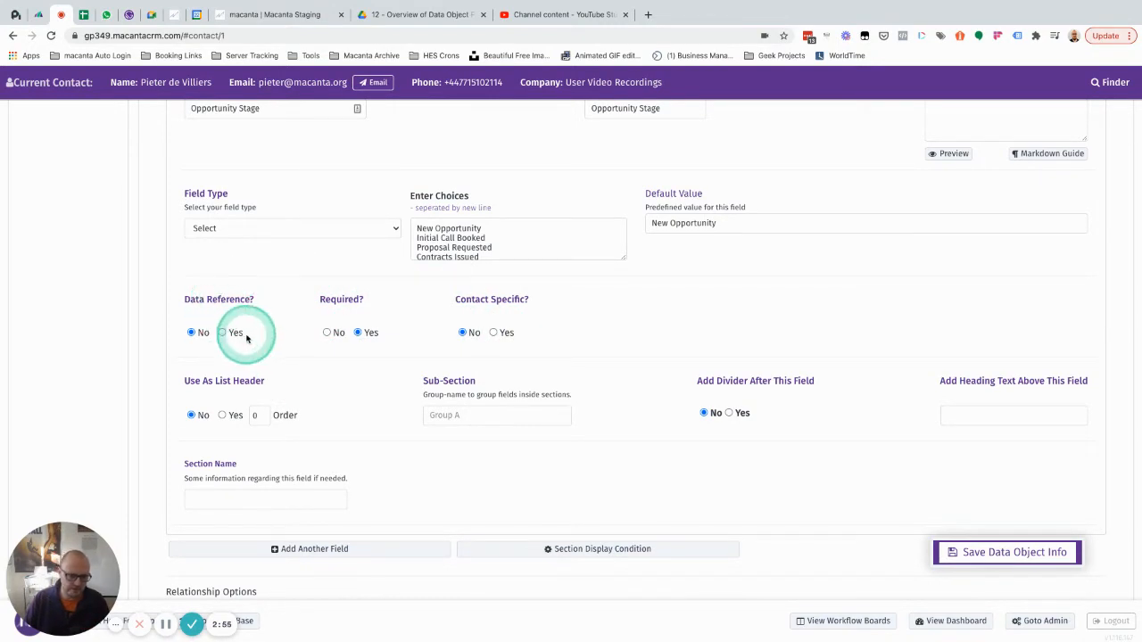
pyautogui.scroll(-1, 247, 338)
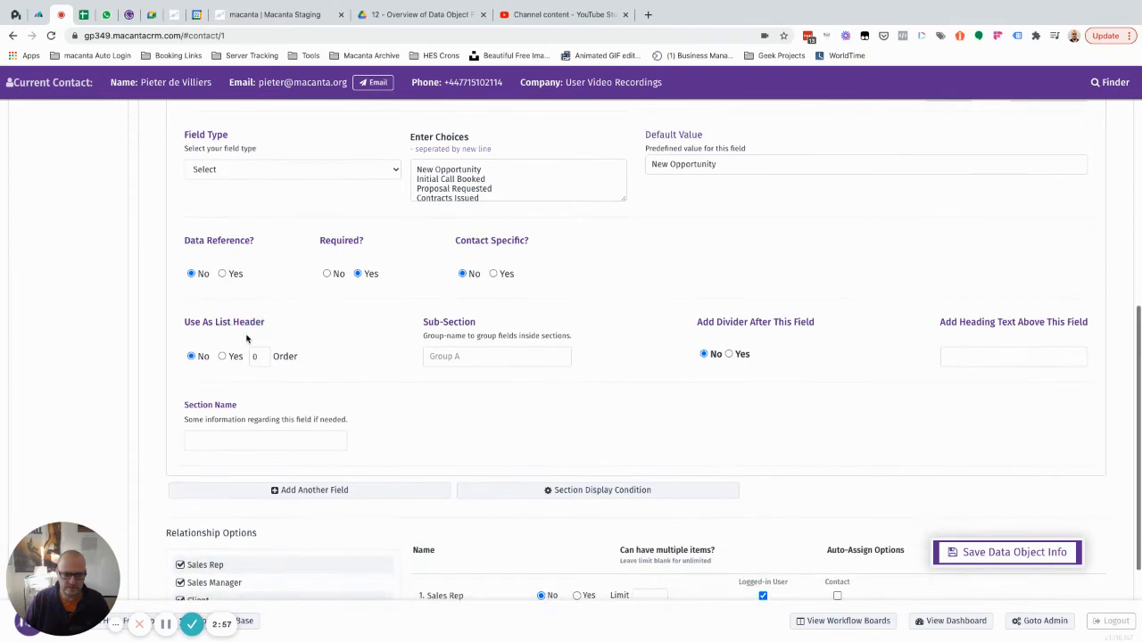
pyautogui.click(223, 356)
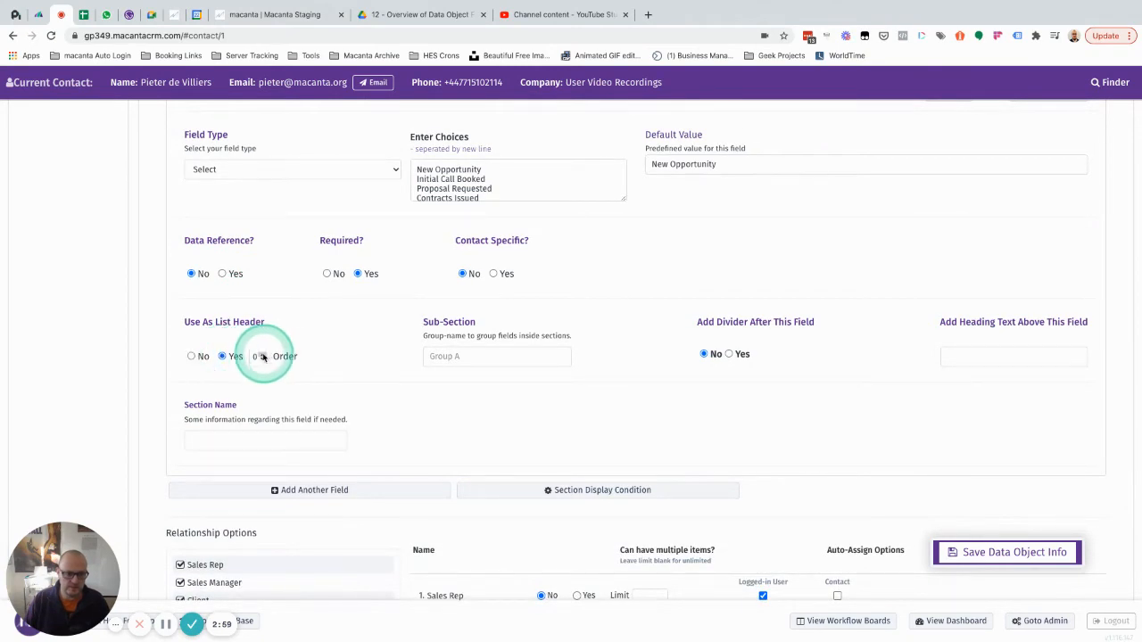
pyautogui.click(262, 356)
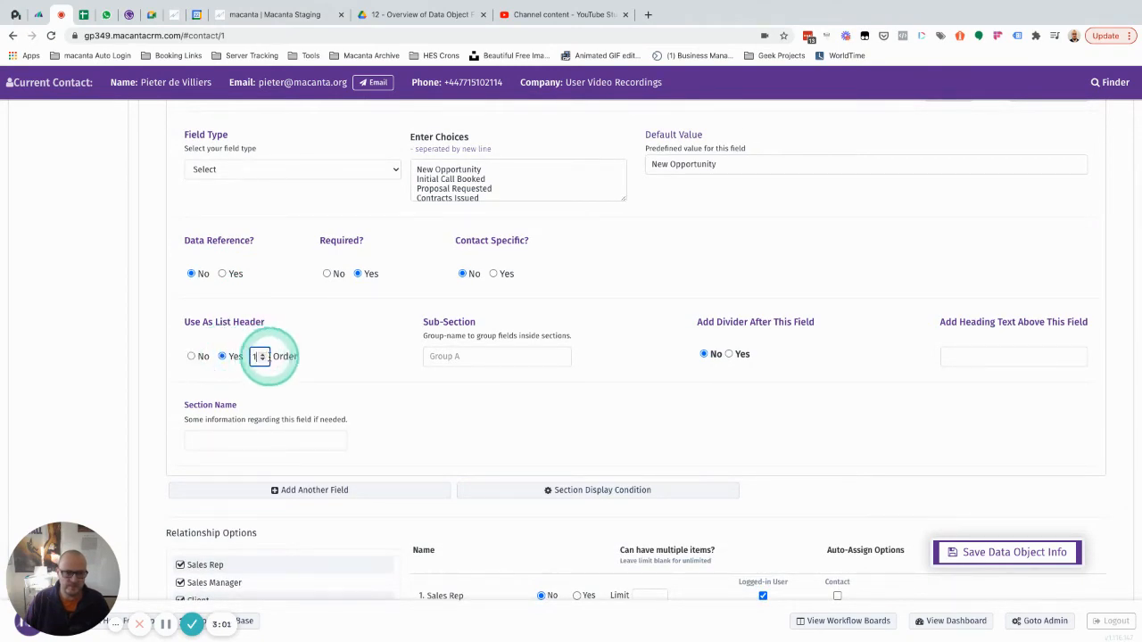
pyautogui.click(453, 356)
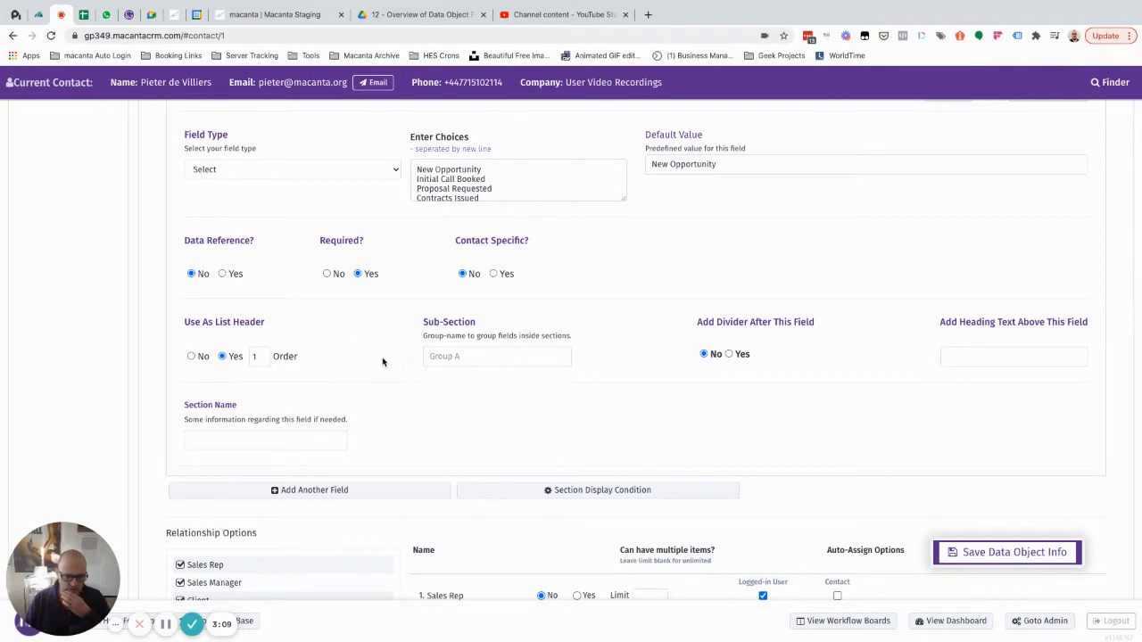
# Step: Add another field labelled "Date Created" with matching placeholder text and make it a Date Picker
pyautogui.scroll(3, 383, 361)
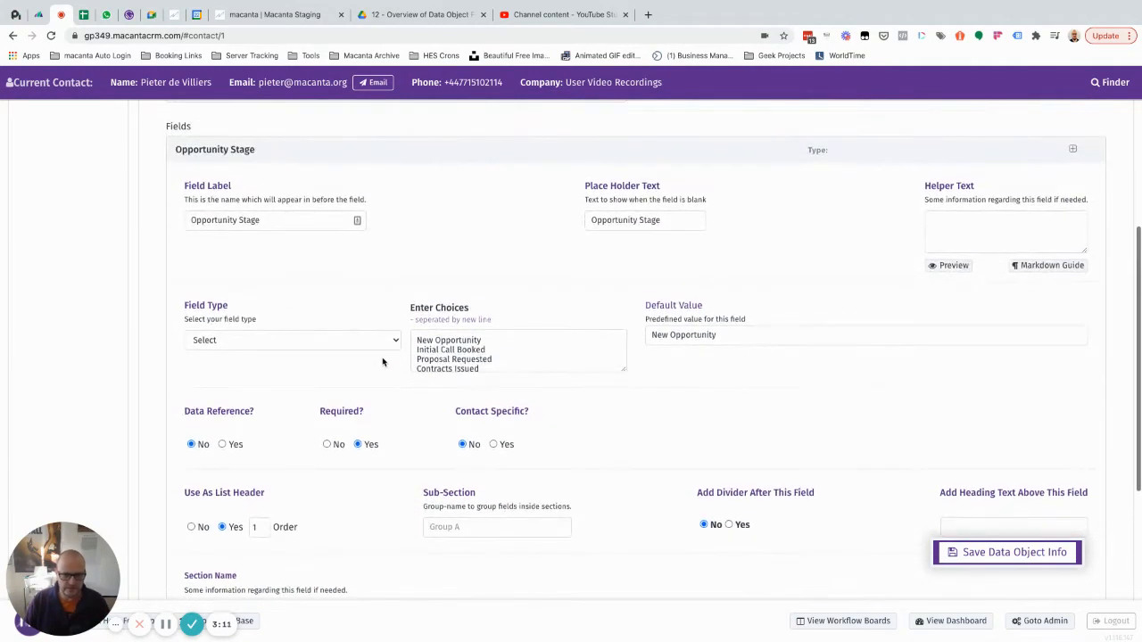
pyautogui.scroll(-1, 383, 361)
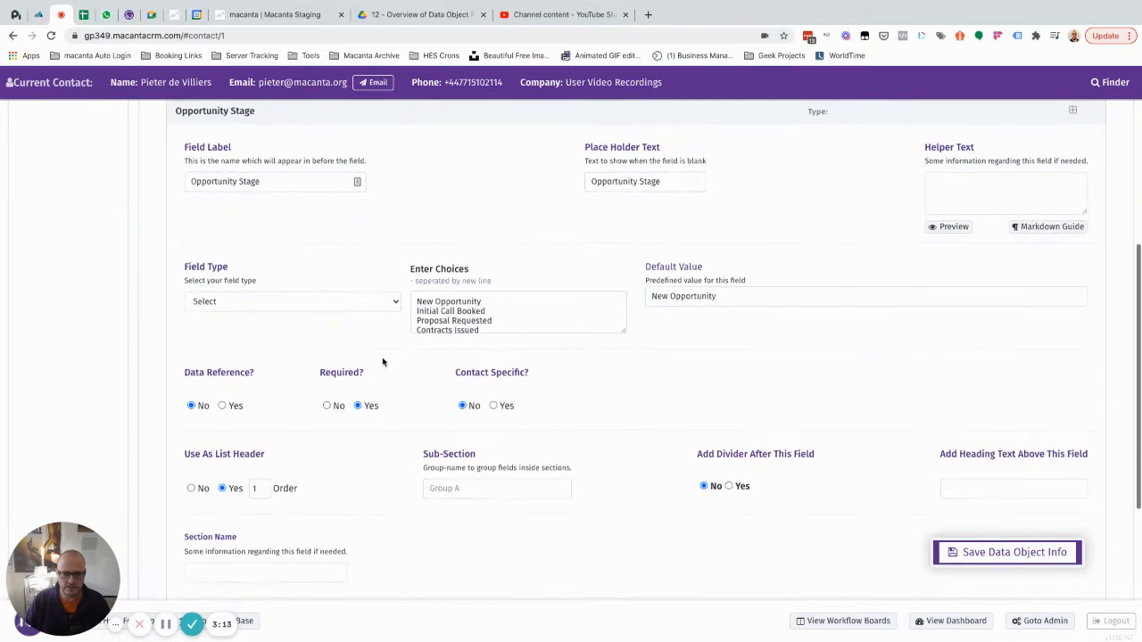
pyautogui.scroll(-4, 383, 361)
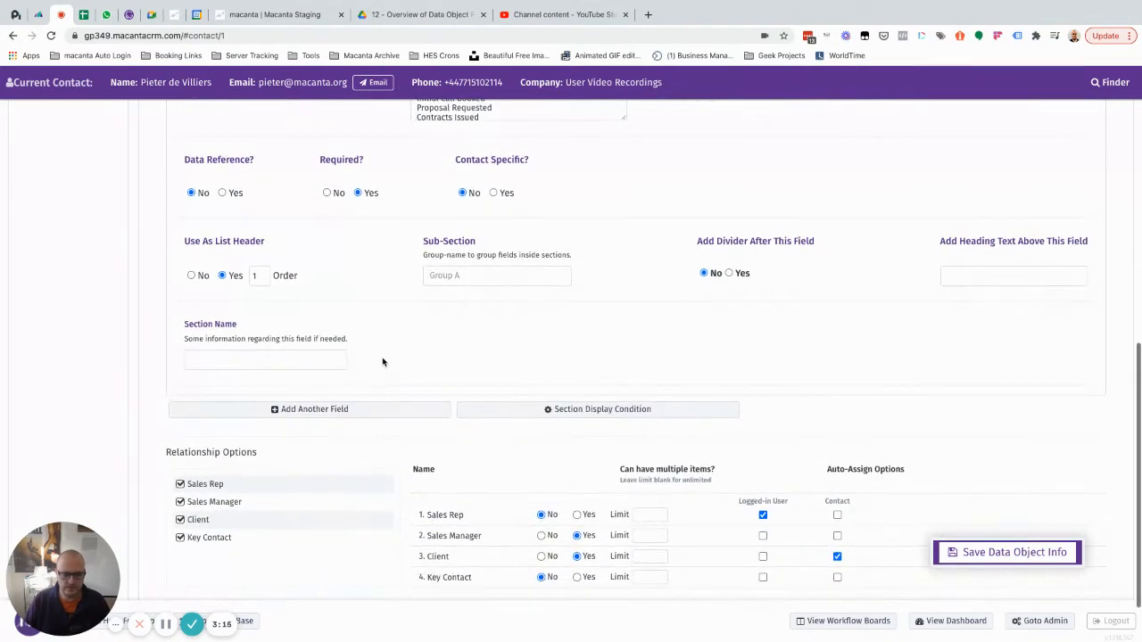
pyautogui.click(306, 410)
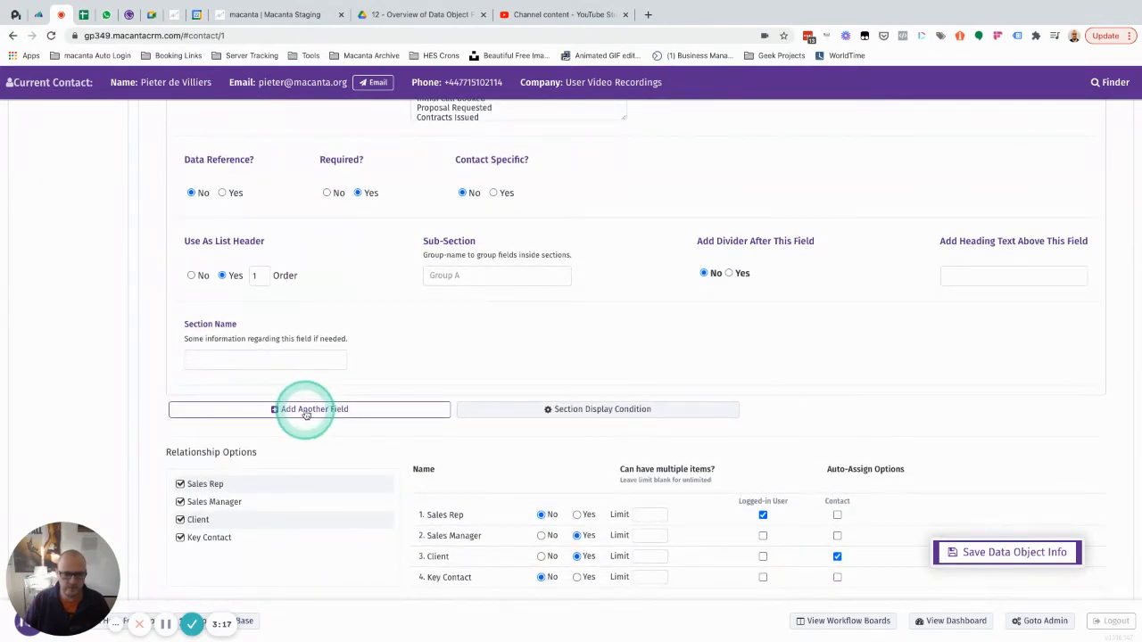
pyautogui.click(306, 410)
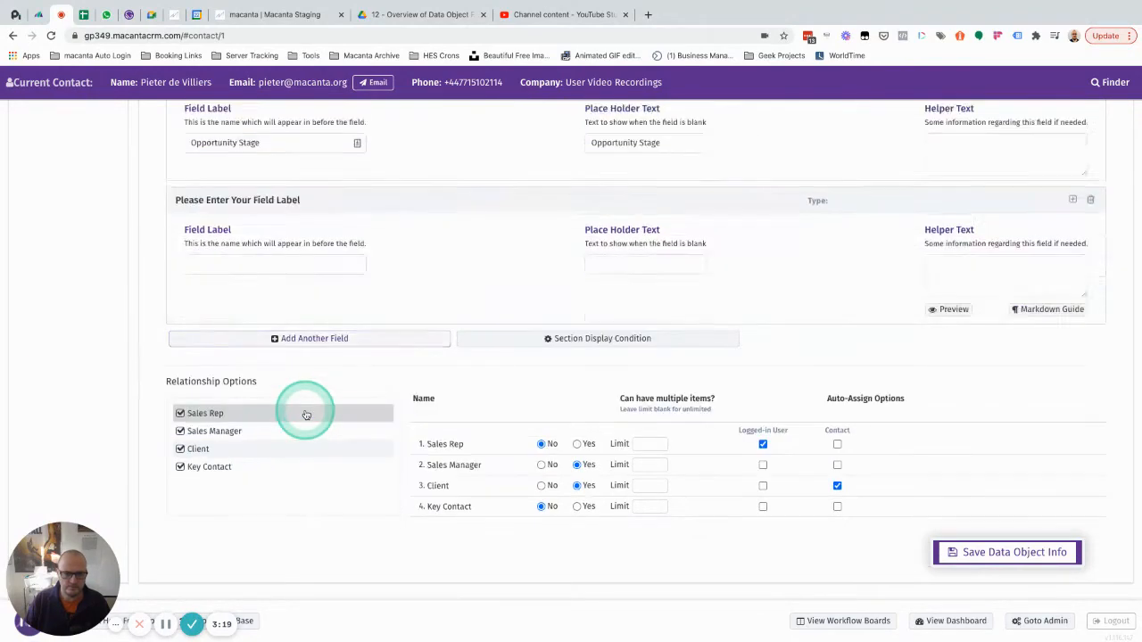
pyautogui.click(266, 234)
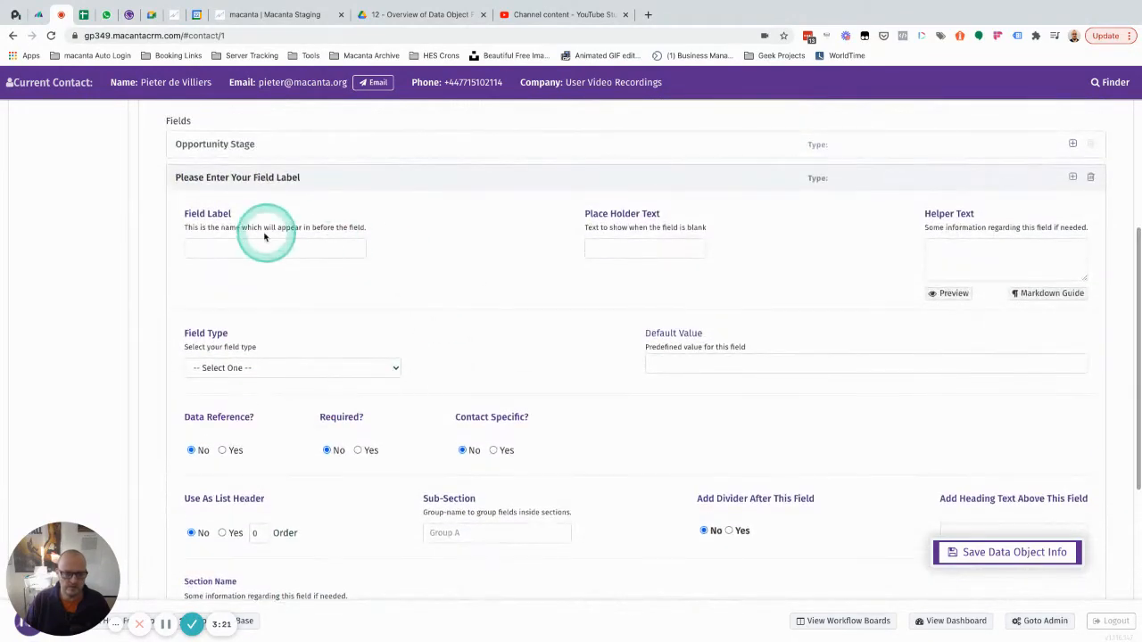
pyautogui.write('Date Cre')
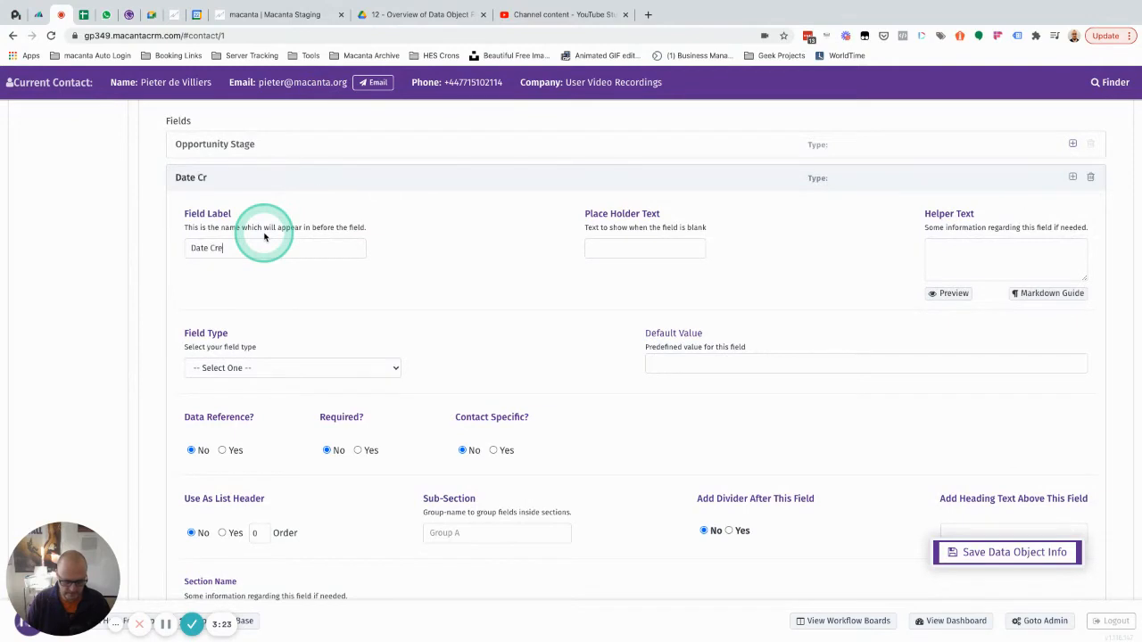
pyautogui.write('ated')
pyautogui.tripleClick(264, 236)
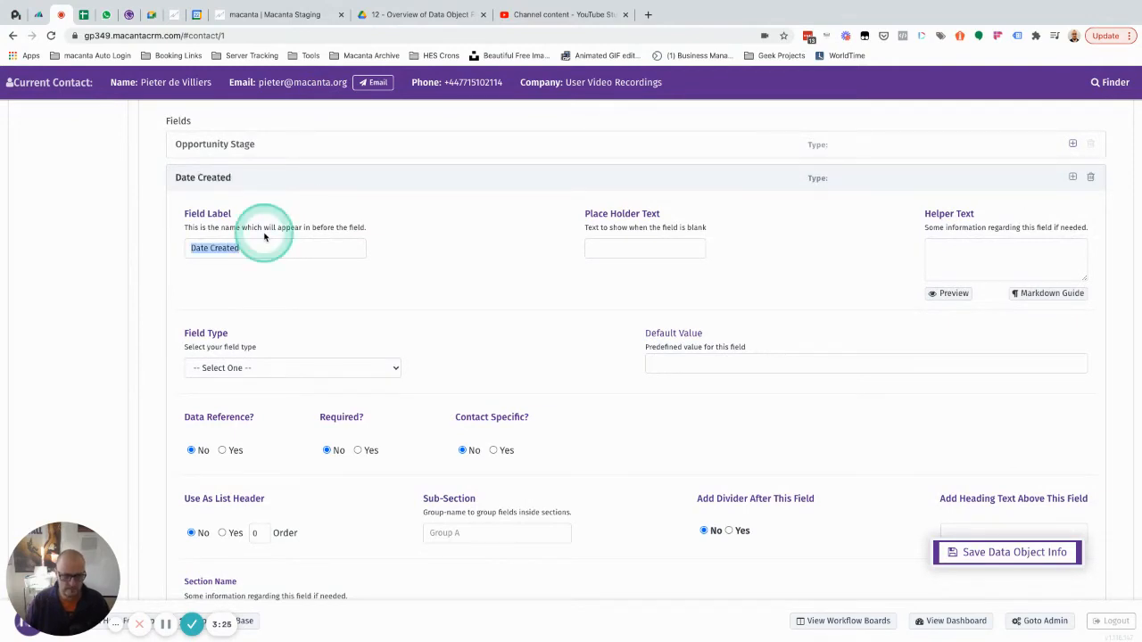
pyautogui.click(268, 367)
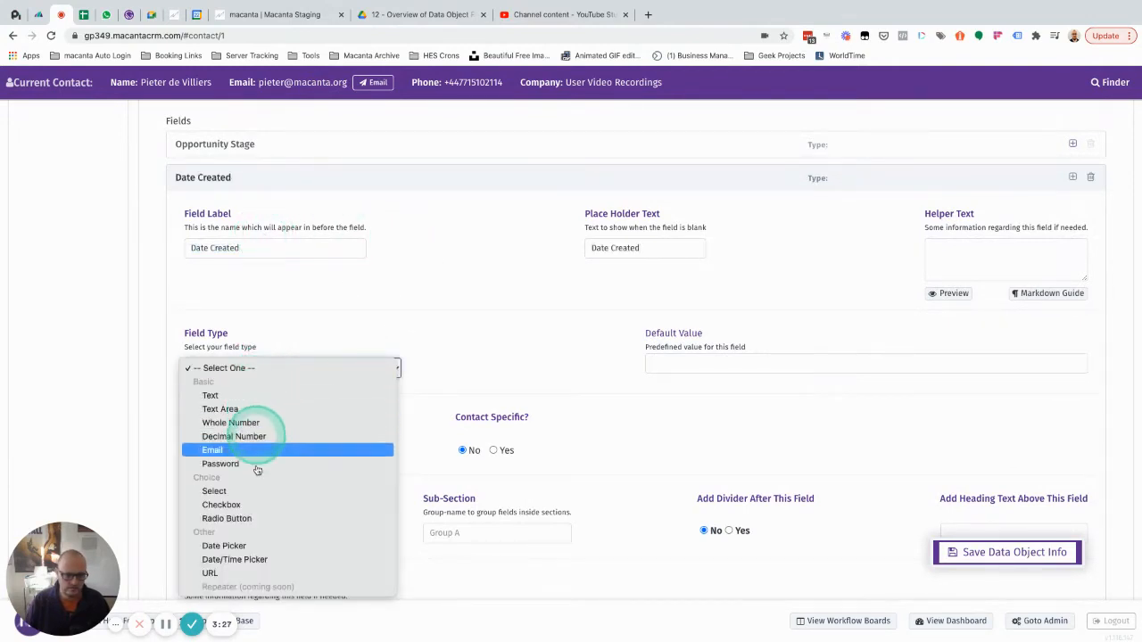
pyautogui.click(223, 545)
# Step: Add an "Opportunity Description" field with matching placeholder text and set its type to Text Area
pyautogui.scroll(-3, 438, 370)
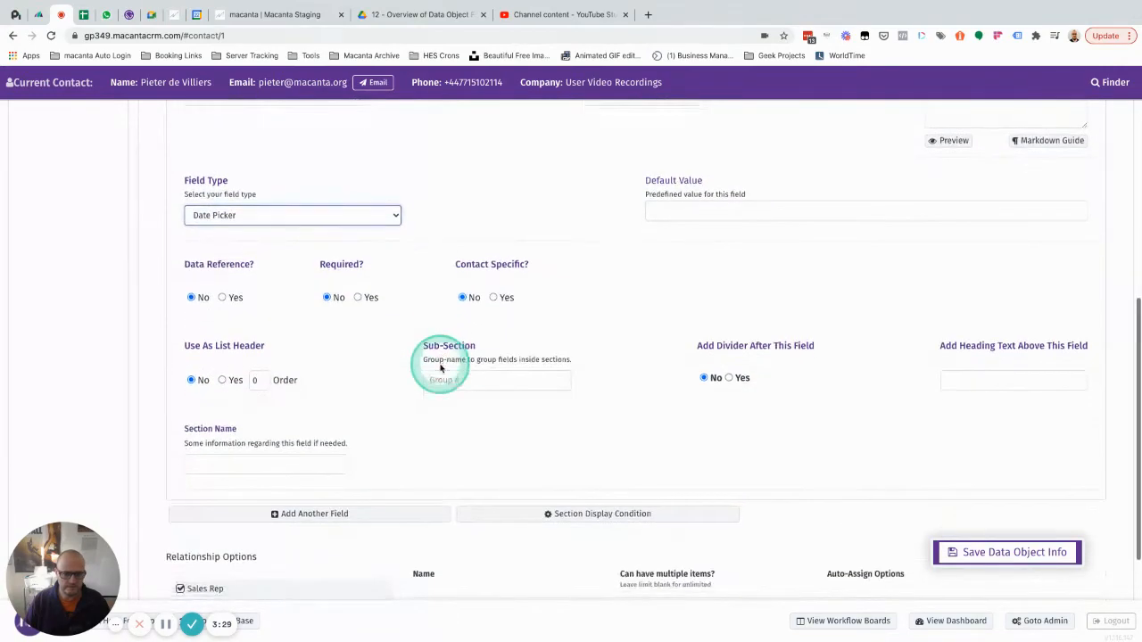
pyautogui.click(315, 502)
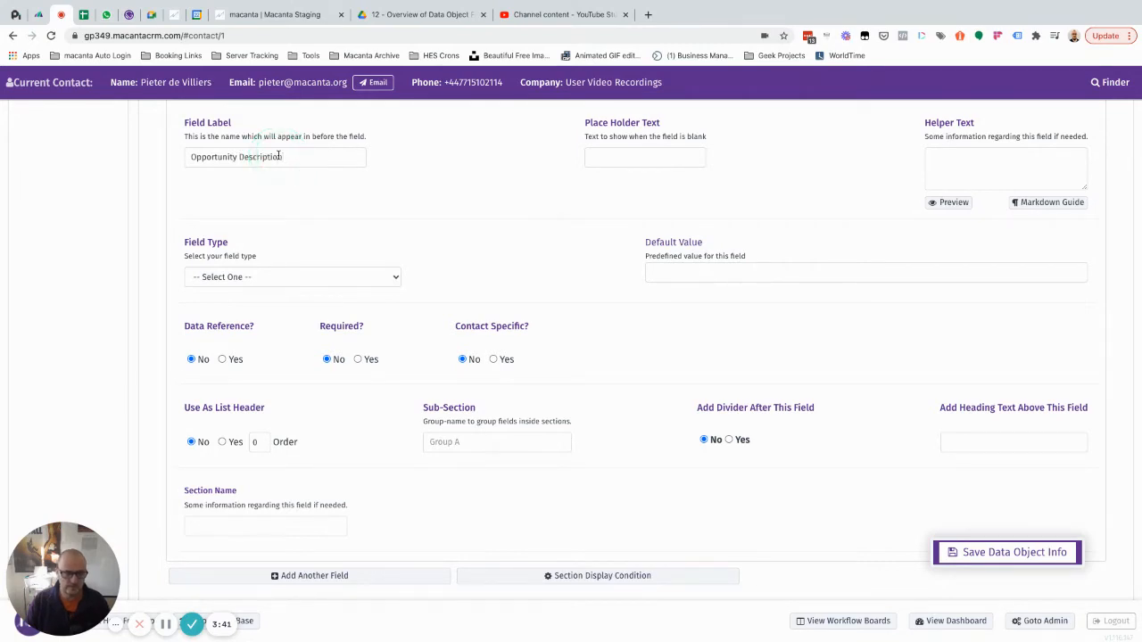
pyautogui.click(272, 278)
pyautogui.click(258, 320)
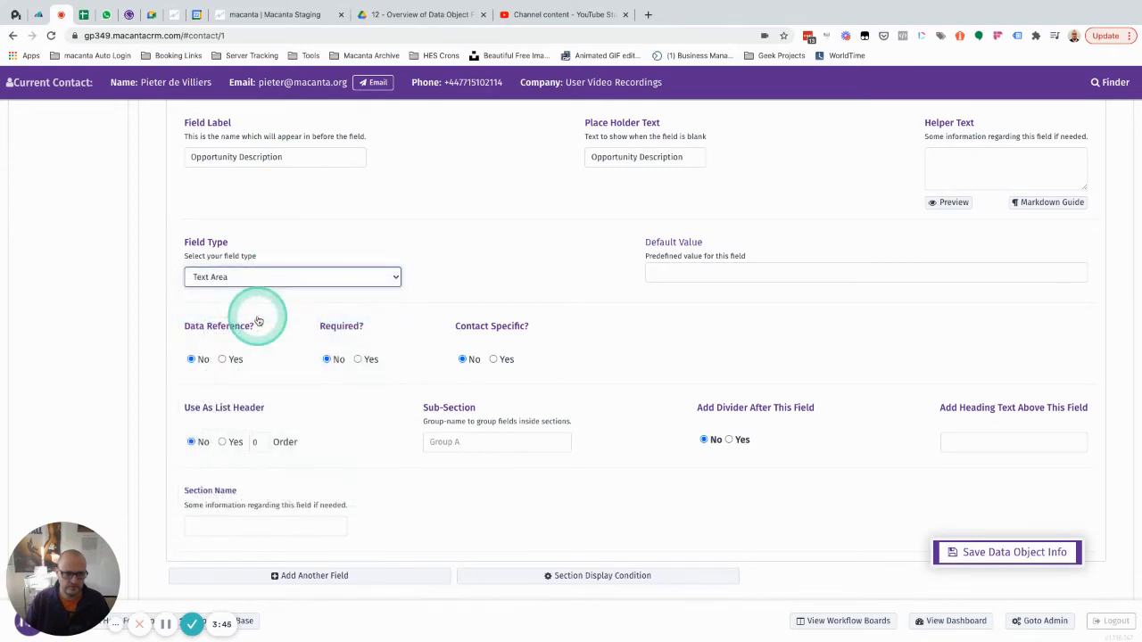
# Step: Add an "Opportunity Type" Select field with matching placeholder text and the choices "Single User", "SMB" and "Enterprise" on separate lines
pyautogui.scroll(-1, 337, 449)
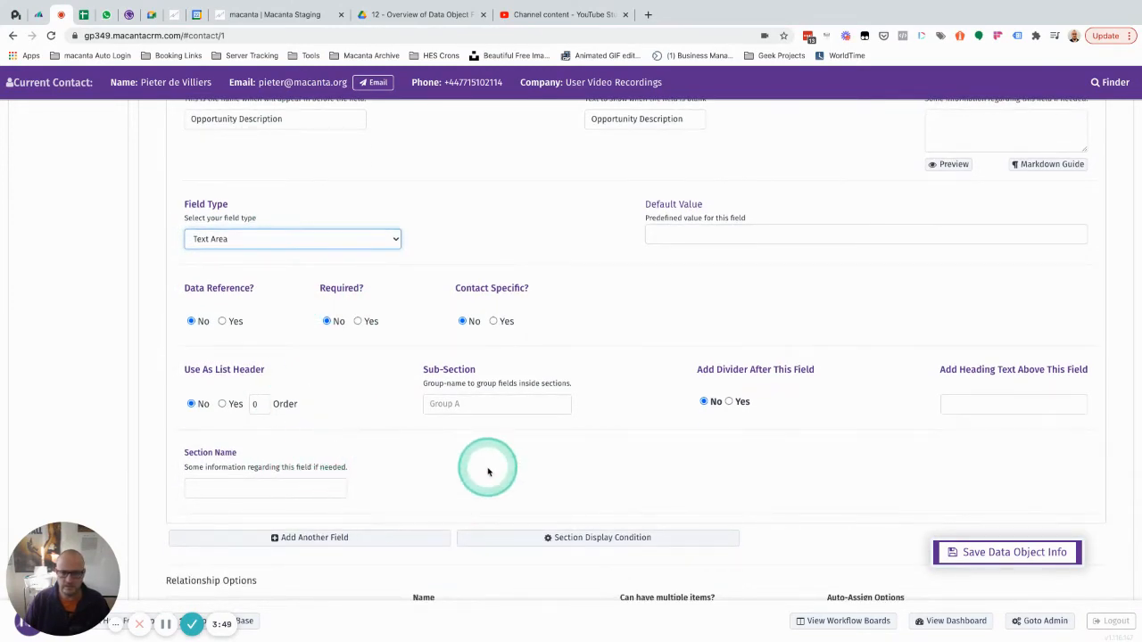
pyautogui.click(337, 539)
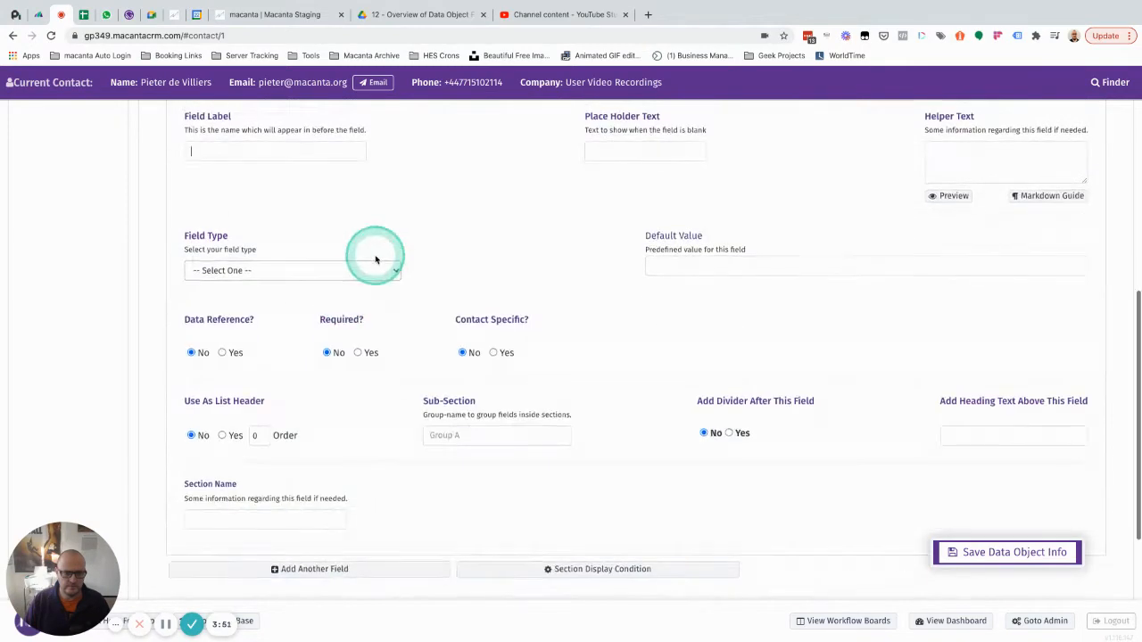
pyautogui.click(375, 259)
pyautogui.write('Opportunity Type')
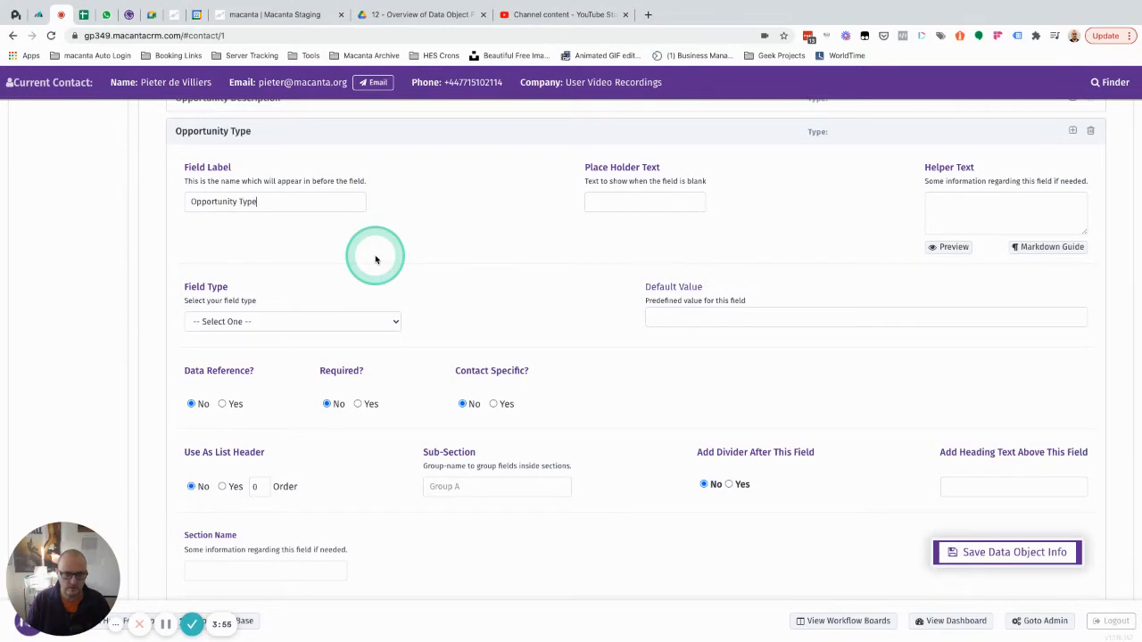
pyautogui.click(298, 323)
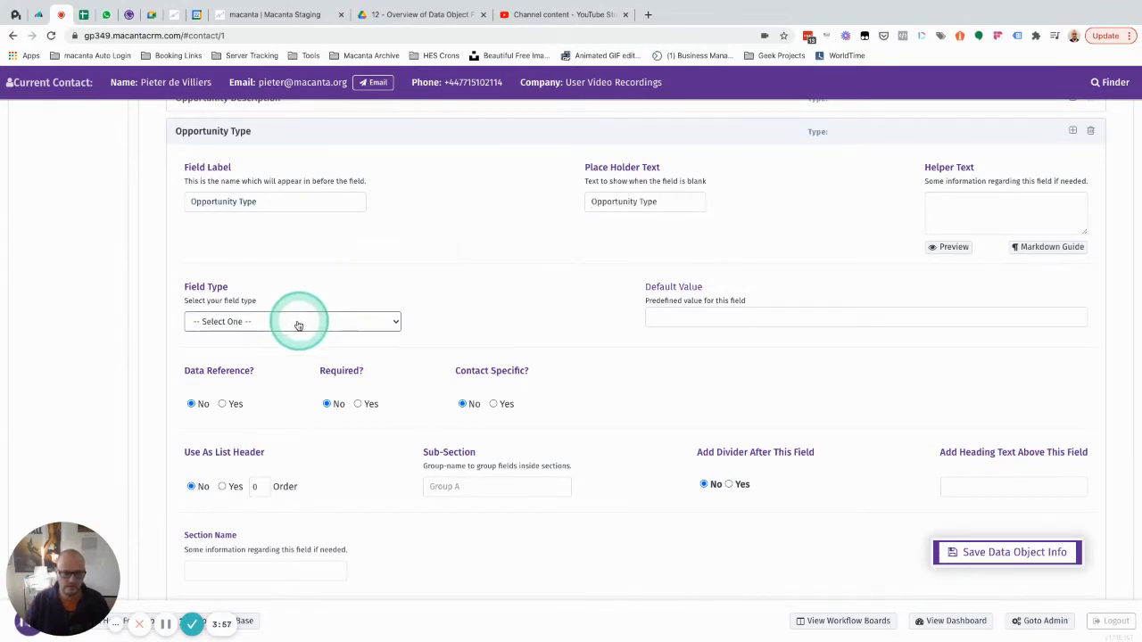
pyautogui.click(242, 444)
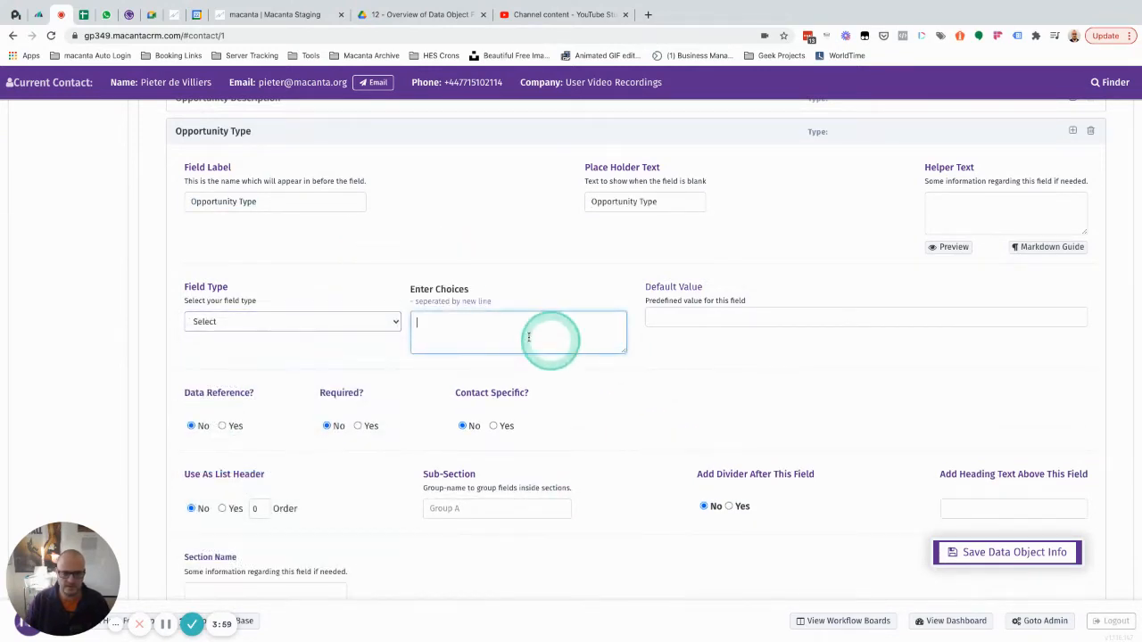
pyautogui.click(442, 319)
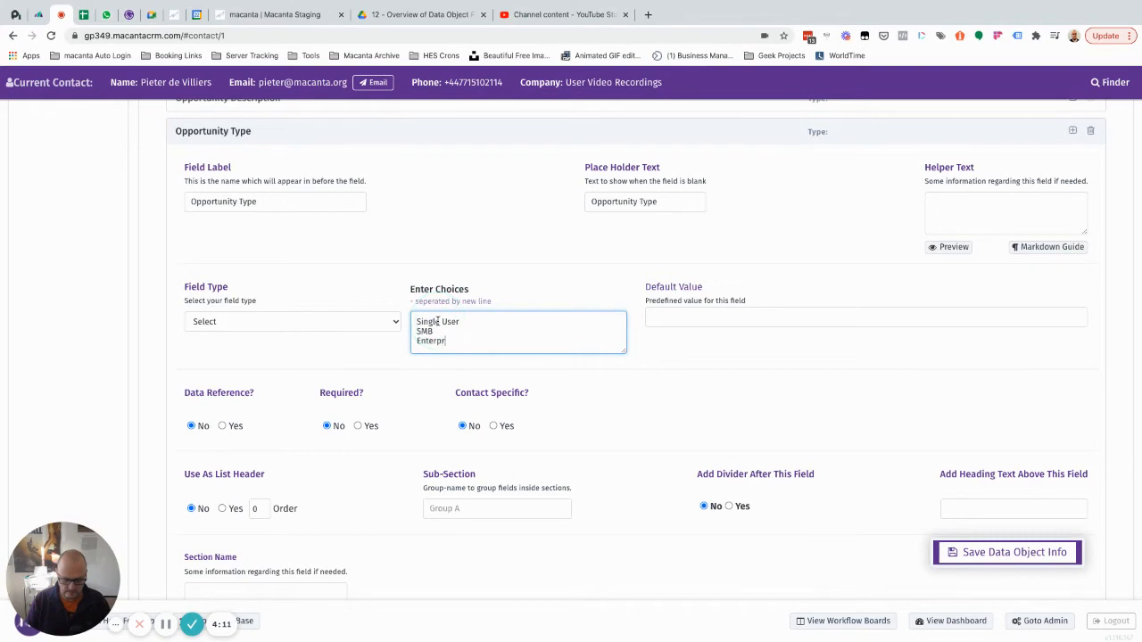
# Step: Add a "Next Action Date" field with the same text as placeholder and make it a Date Picker
pyautogui.scroll(-1, 319, 331)
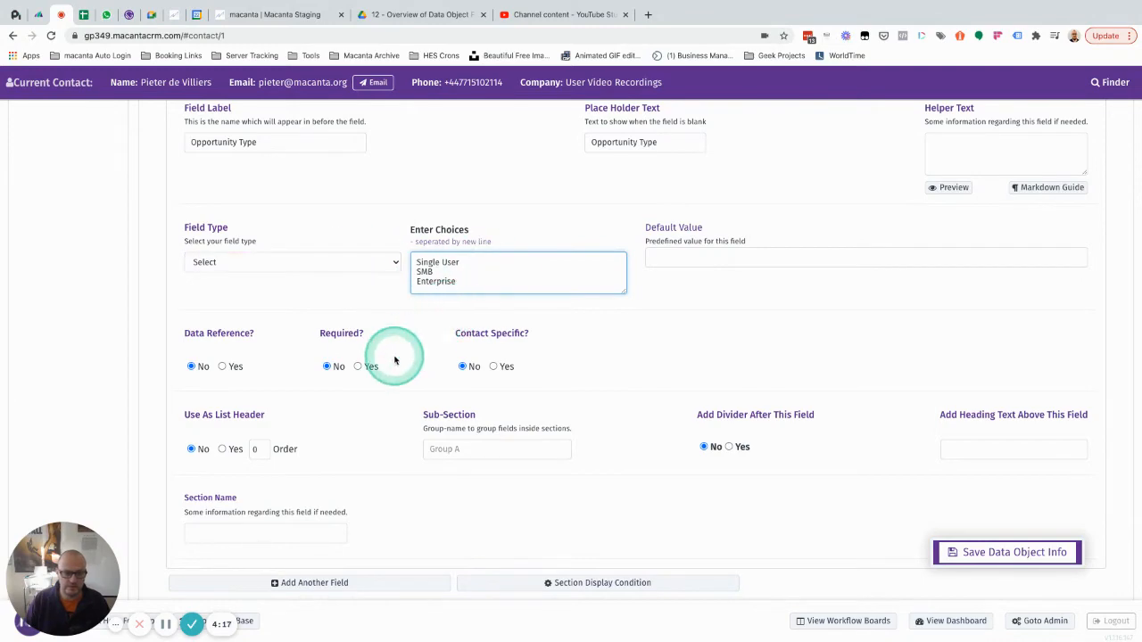
pyautogui.scroll(-2, 382, 476)
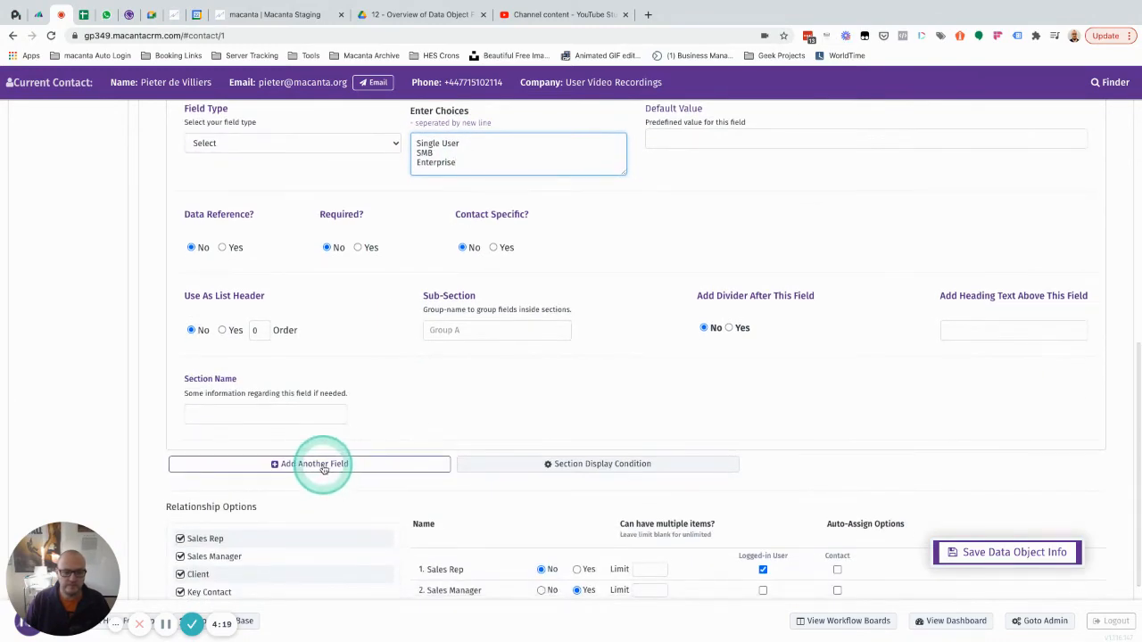
pyautogui.click(324, 468)
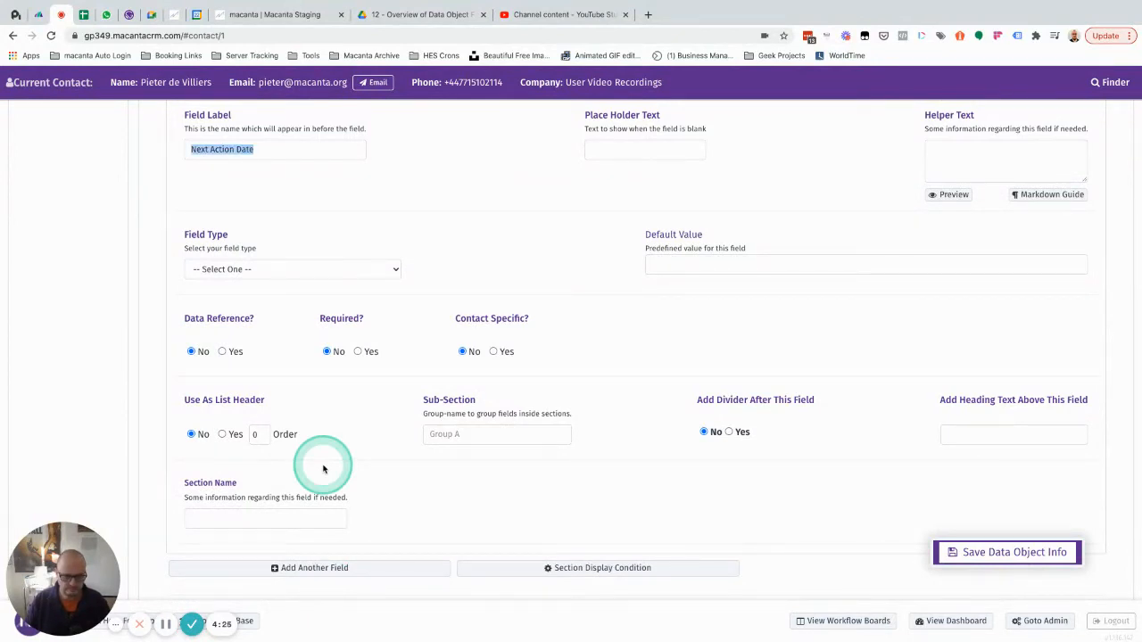
pyautogui.write('Next Action Date')
pyautogui.click(365, 268)
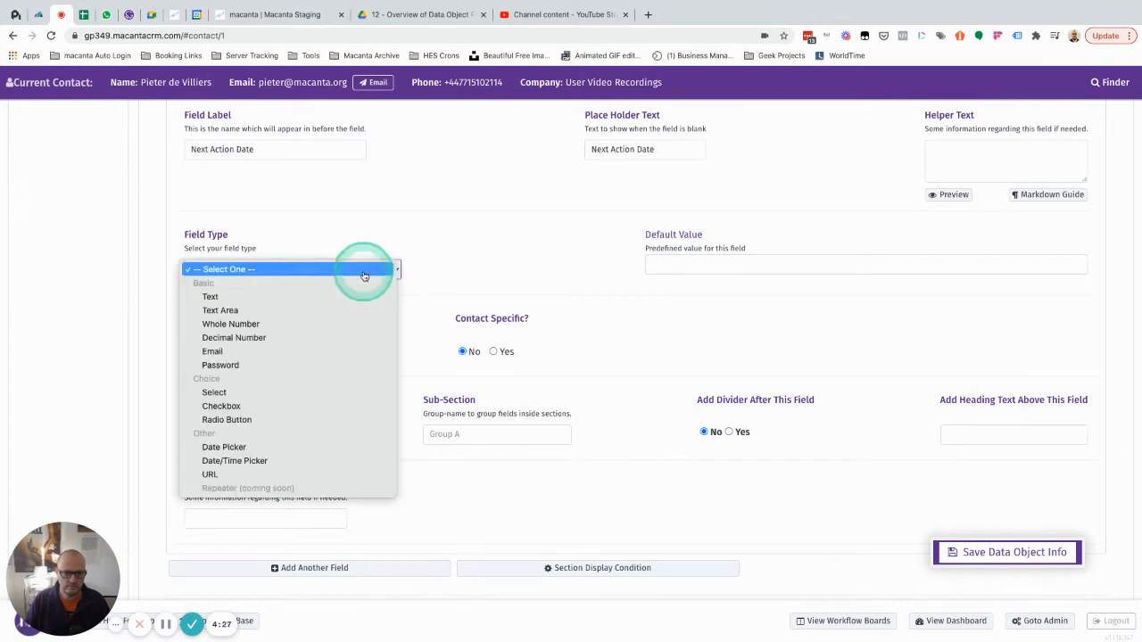
pyautogui.click(226, 447)
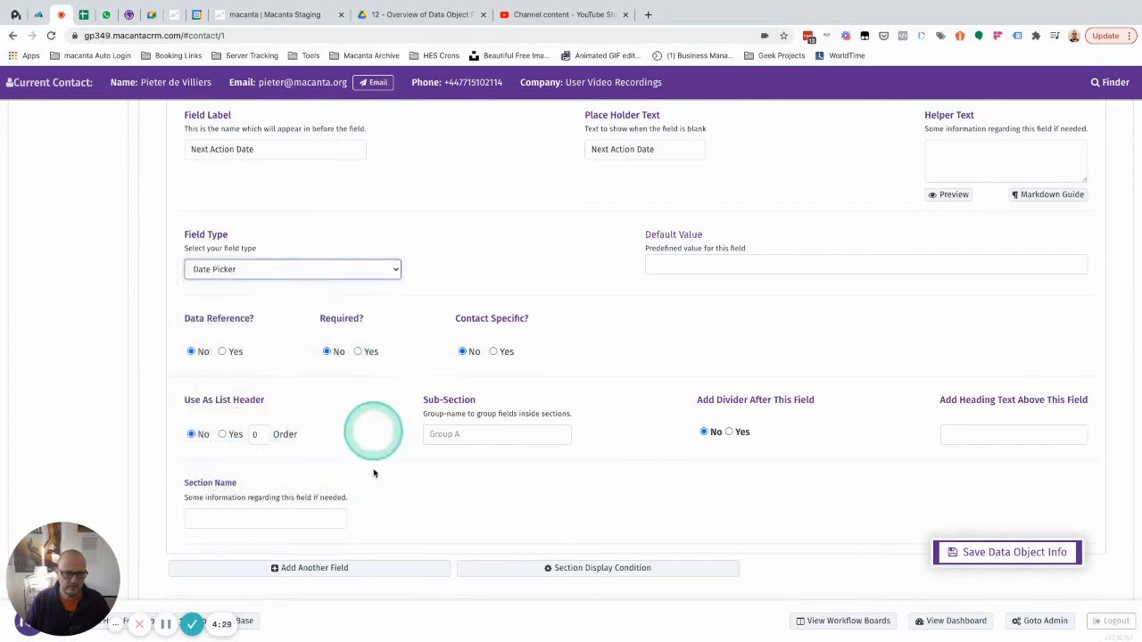
# Step: Add a "Next Action Notes" field with matching placeholder text and set its type to Text Area
pyautogui.click(339, 568)
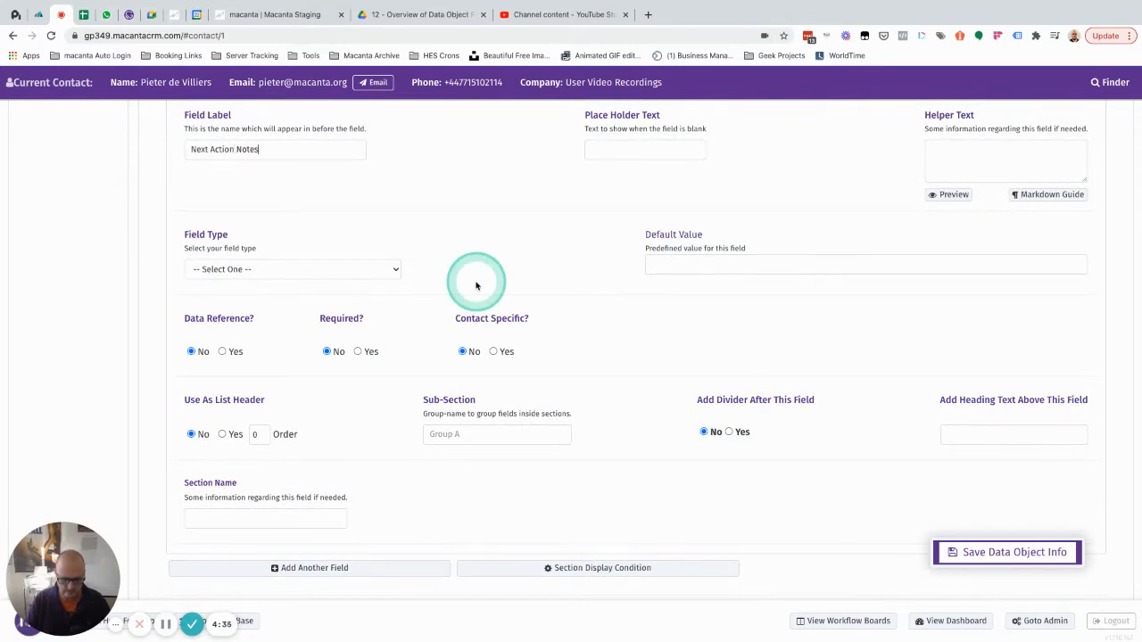
pyautogui.click(359, 267)
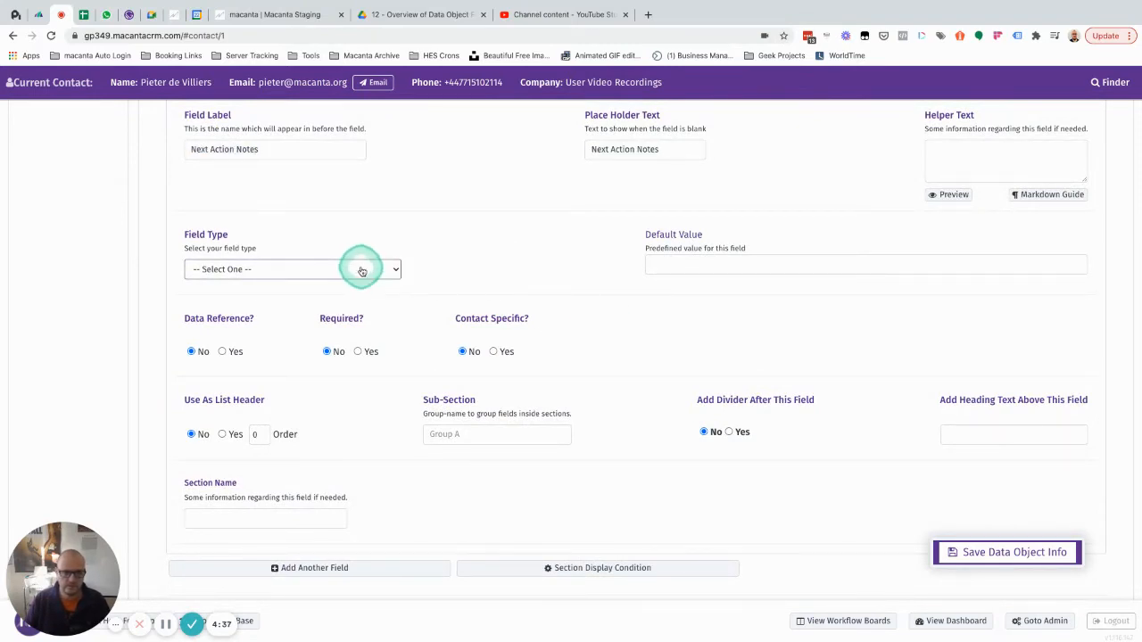
pyautogui.click(276, 311)
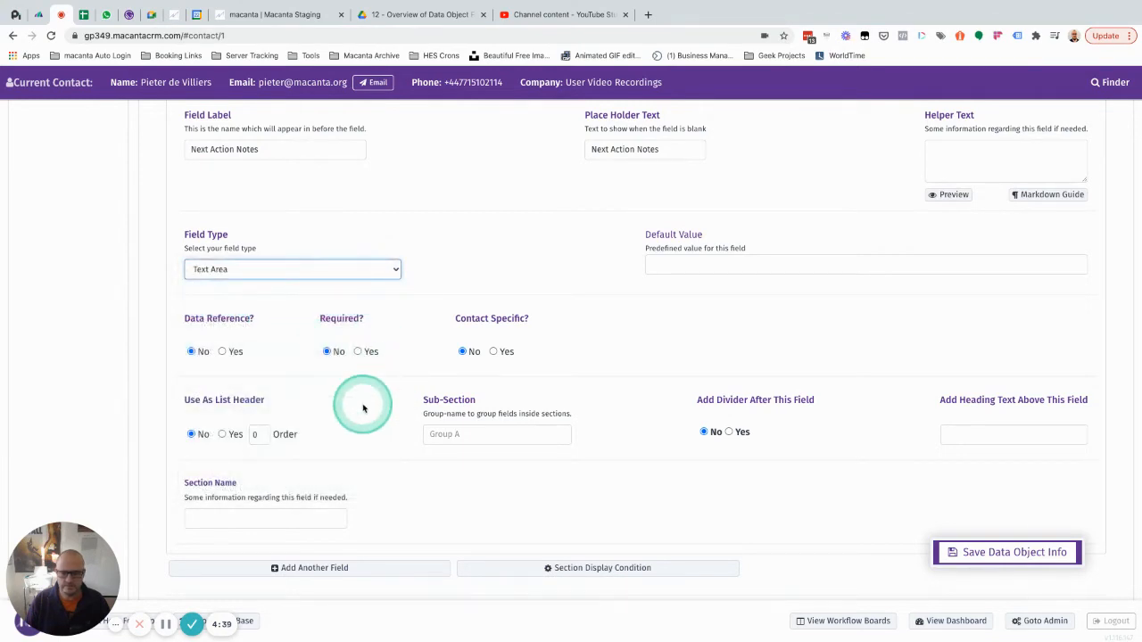
# Step: Review the field list and relationship options of the Opportunities data object type and save it
pyautogui.scroll(4, 363, 405)
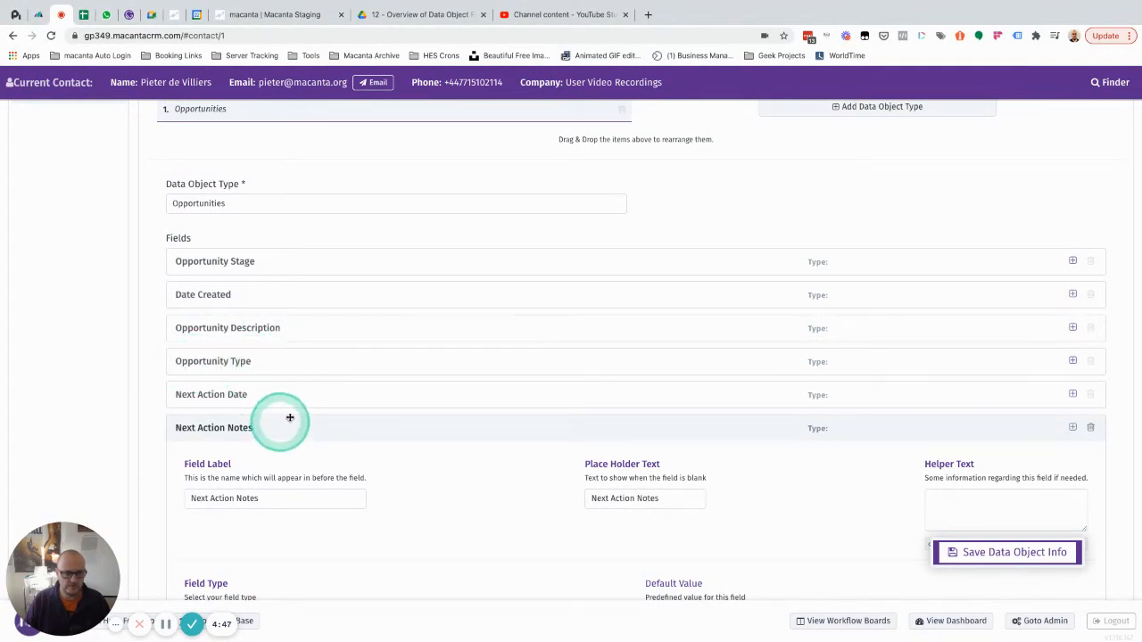
pyautogui.scroll(-1, 441, 491)
pyautogui.scroll(-6, 441, 491)
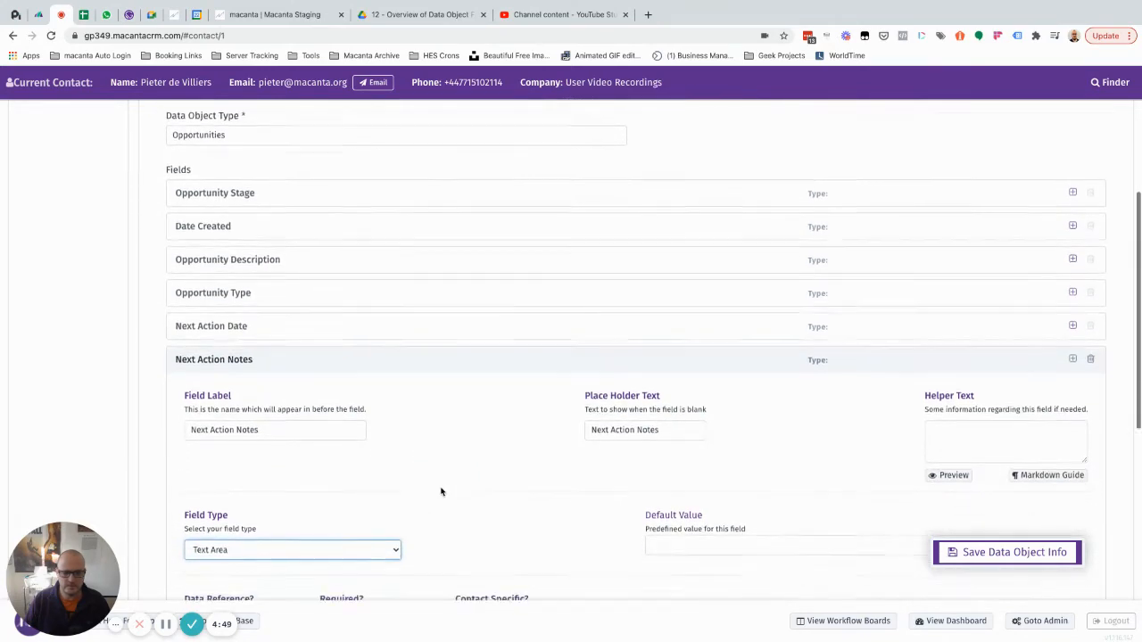
pyautogui.scroll(-4, 441, 491)
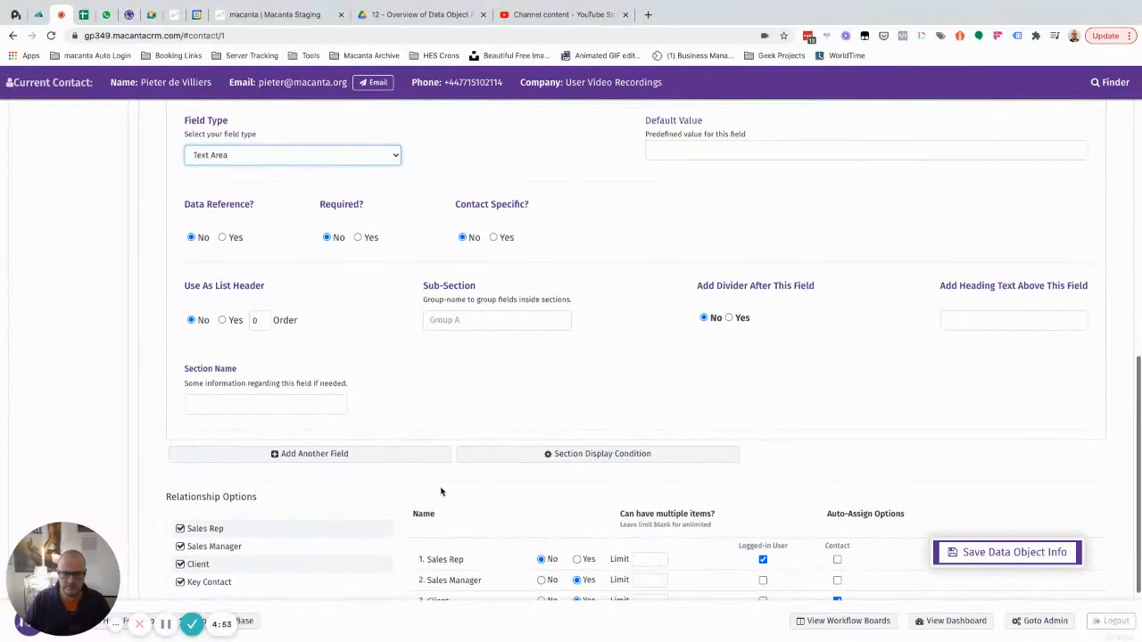
pyautogui.scroll(4, 441, 492)
pyautogui.scroll(-3, 441, 492)
pyautogui.click(977, 552)
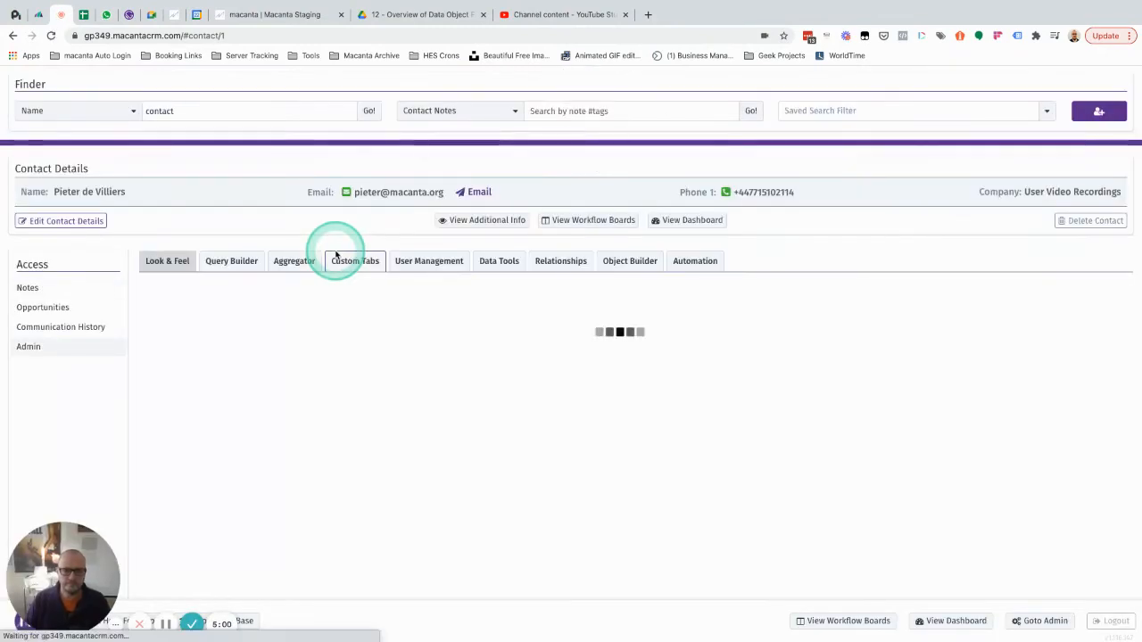
# Step: Check the Opportunities form on the contact, and move the Date Created field below Next Action Notes in the Data Object Builder
pyautogui.click(45, 307)
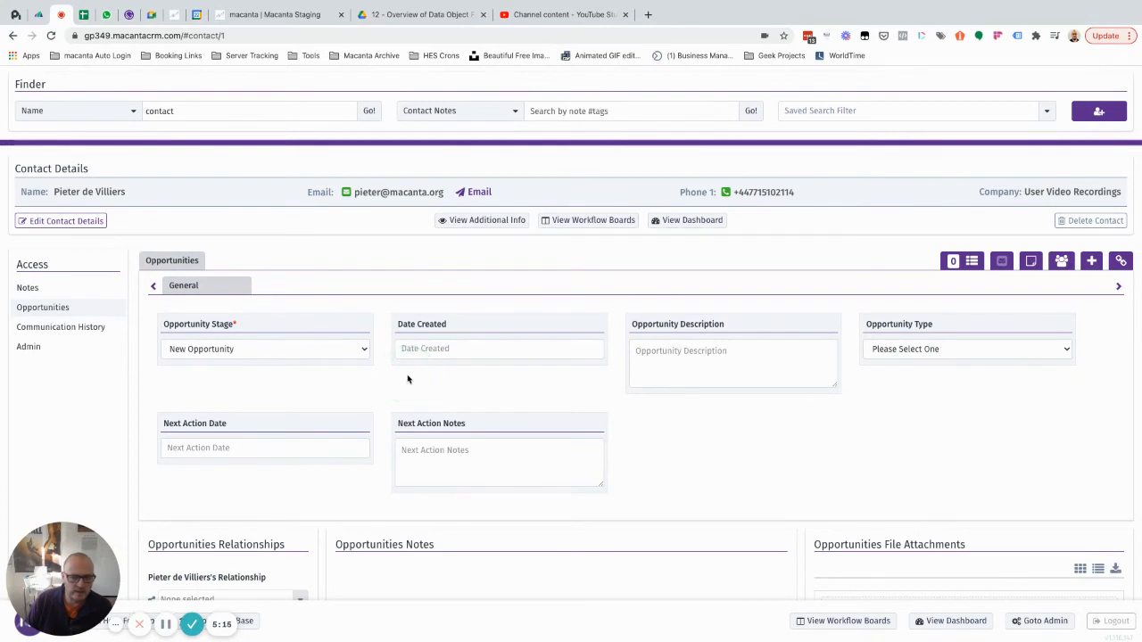
pyautogui.click(29, 347)
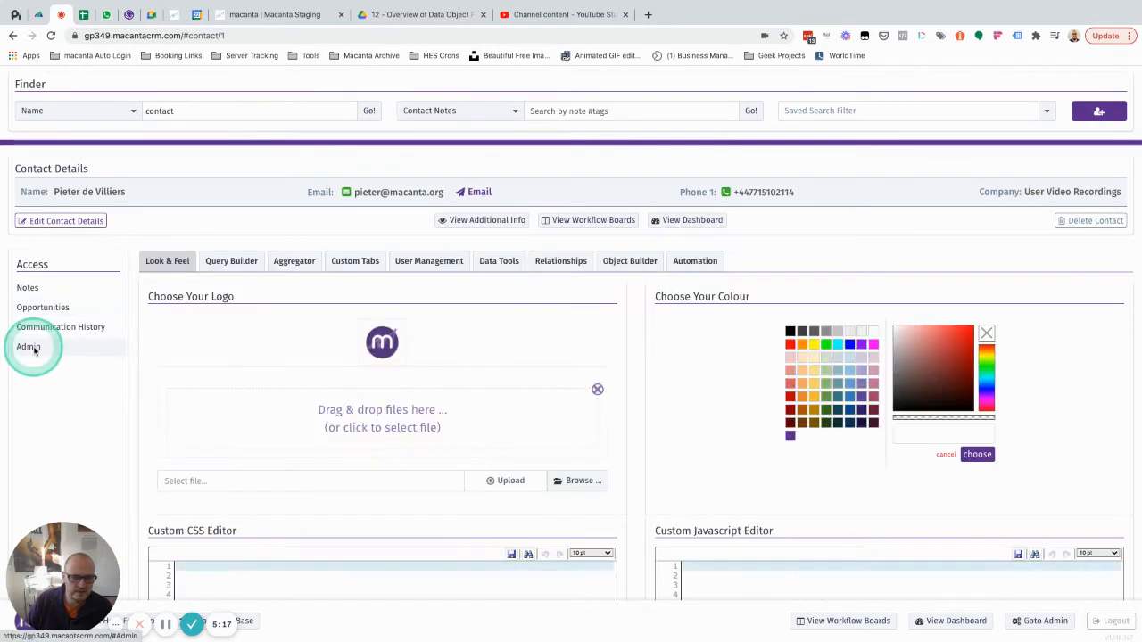
pyautogui.click(618, 265)
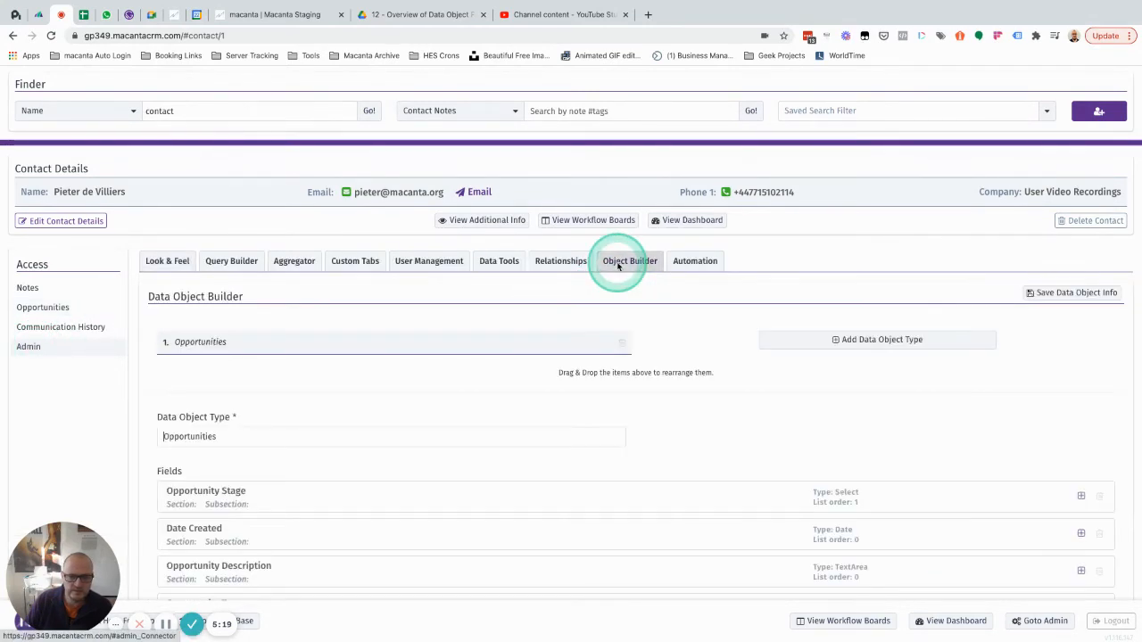
pyautogui.click(326, 348)
pyautogui.scroll(-1, 325, 347)
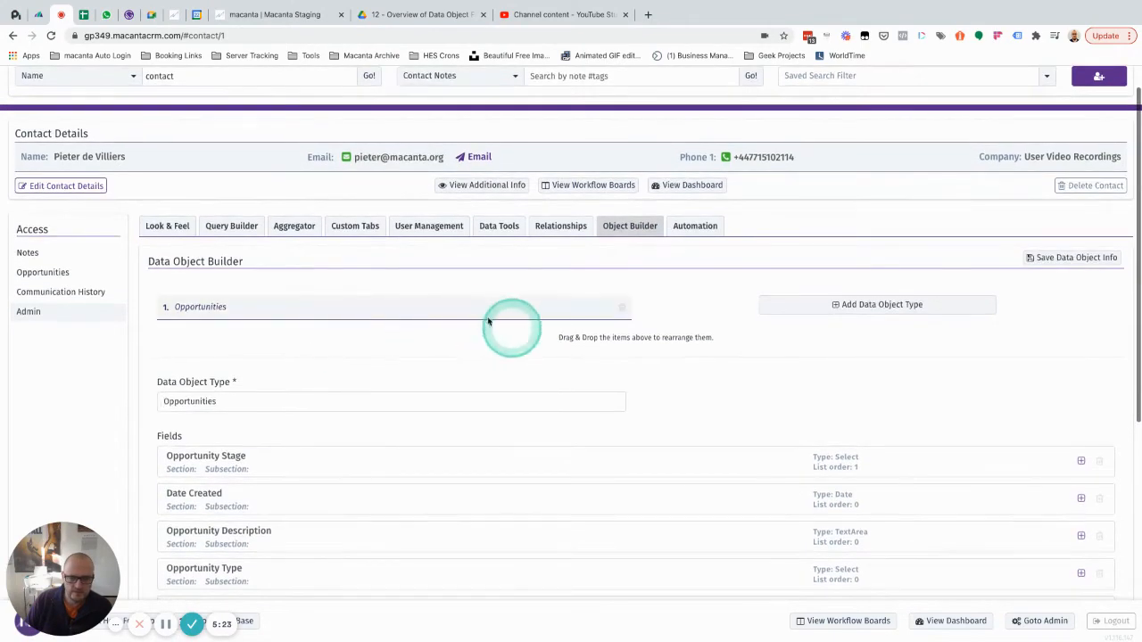
pyautogui.scroll(-5, 343, 381)
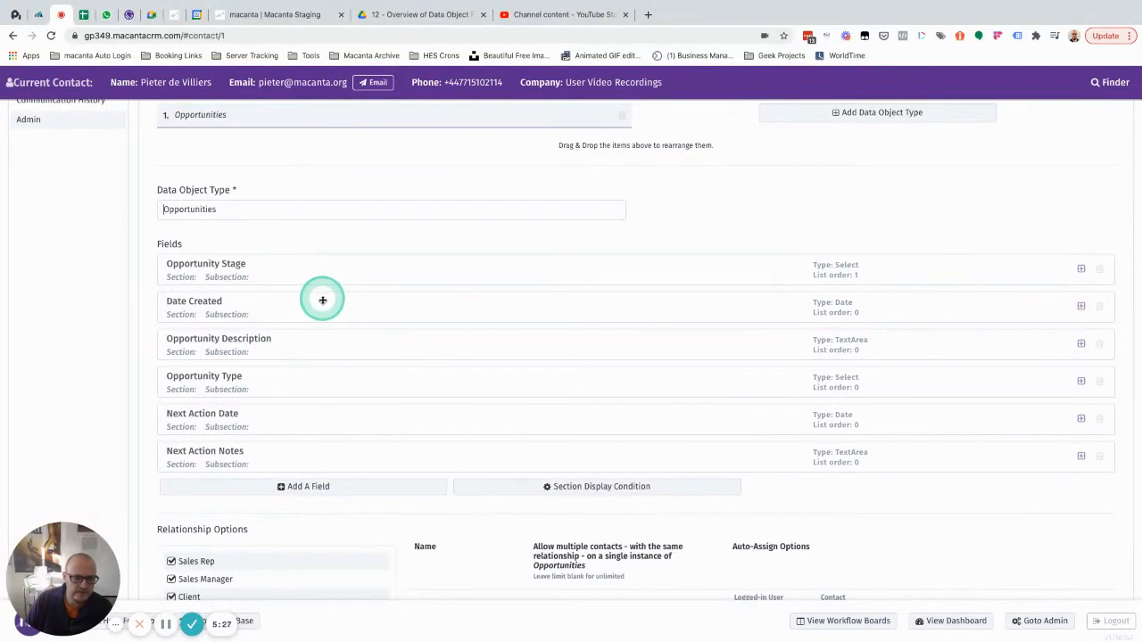
pyautogui.moveTo(322, 300); pyautogui.dragTo(327, 446)
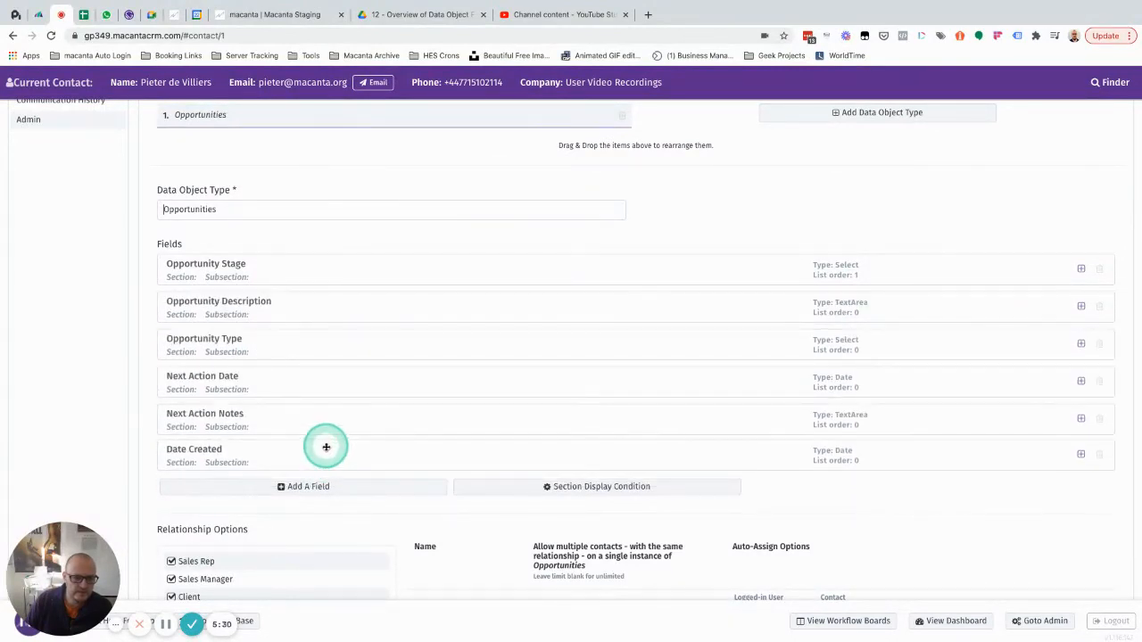
# Step: Set the subsection of the Opportunity Stage, Opportunity Description and Opportunity Type fields to "Overview"
pyautogui.click(304, 278)
pyautogui.scroll(-2, 312, 275)
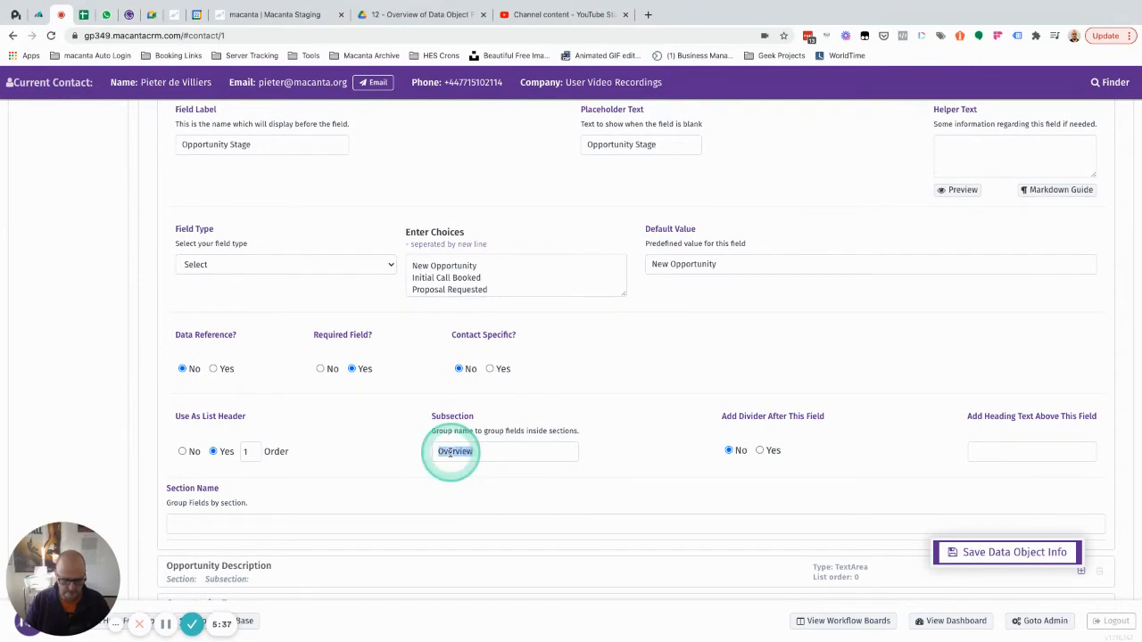
pyautogui.scroll(-2, 451, 452)
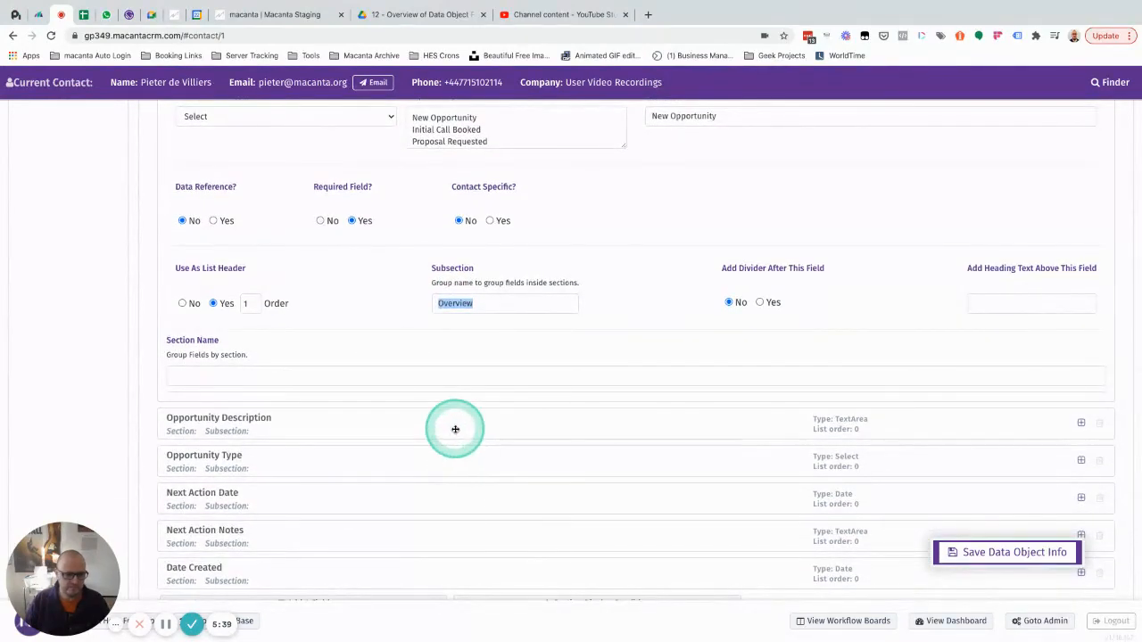
pyautogui.click(455, 429)
pyautogui.scroll(-3, 460, 424)
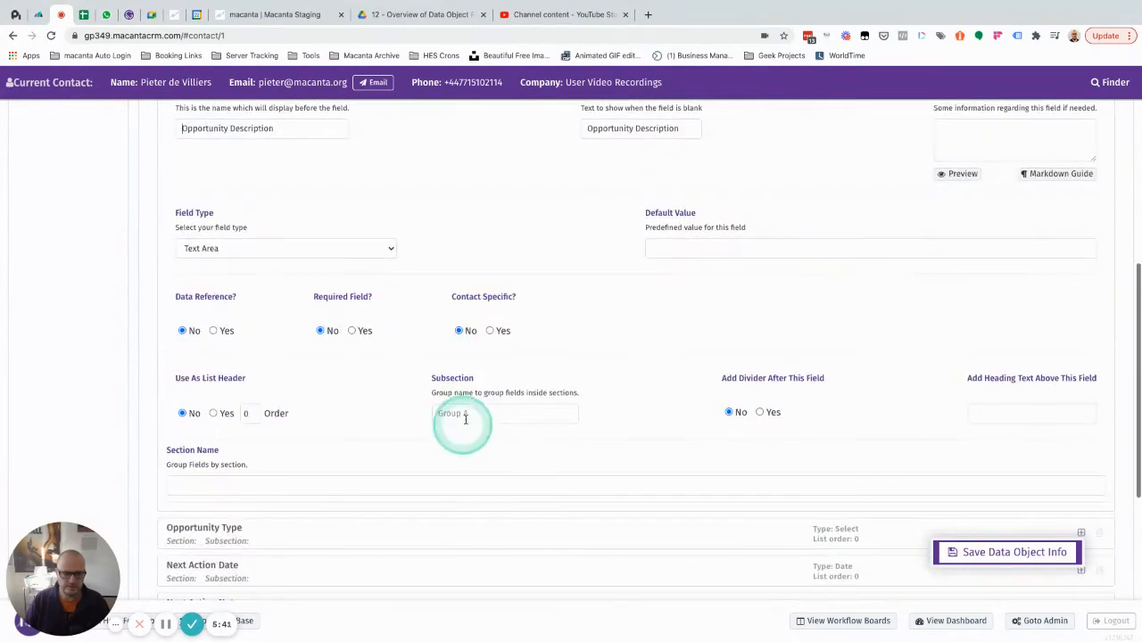
pyautogui.scroll(-1, 454, 413)
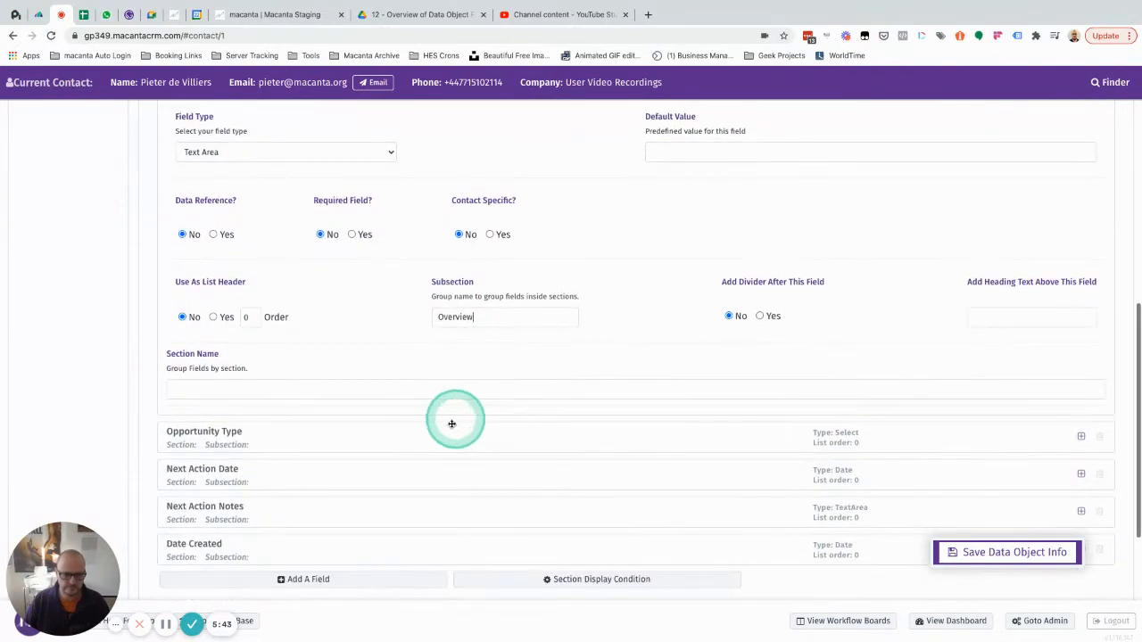
pyautogui.click(451, 423)
pyautogui.scroll(-2, 446, 434)
pyautogui.click(509, 258)
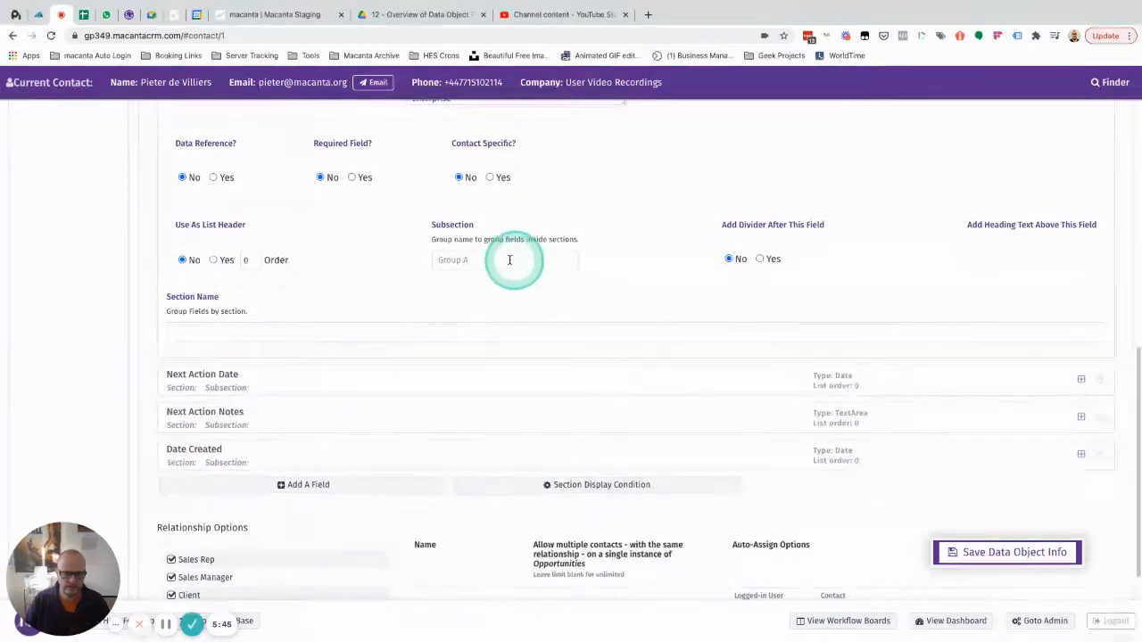
pyautogui.write('Overview')
# Step: Set the subsection of the Next Action Date, Next Action Notes and Date Created fields to "Actions"
pyautogui.click(526, 387)
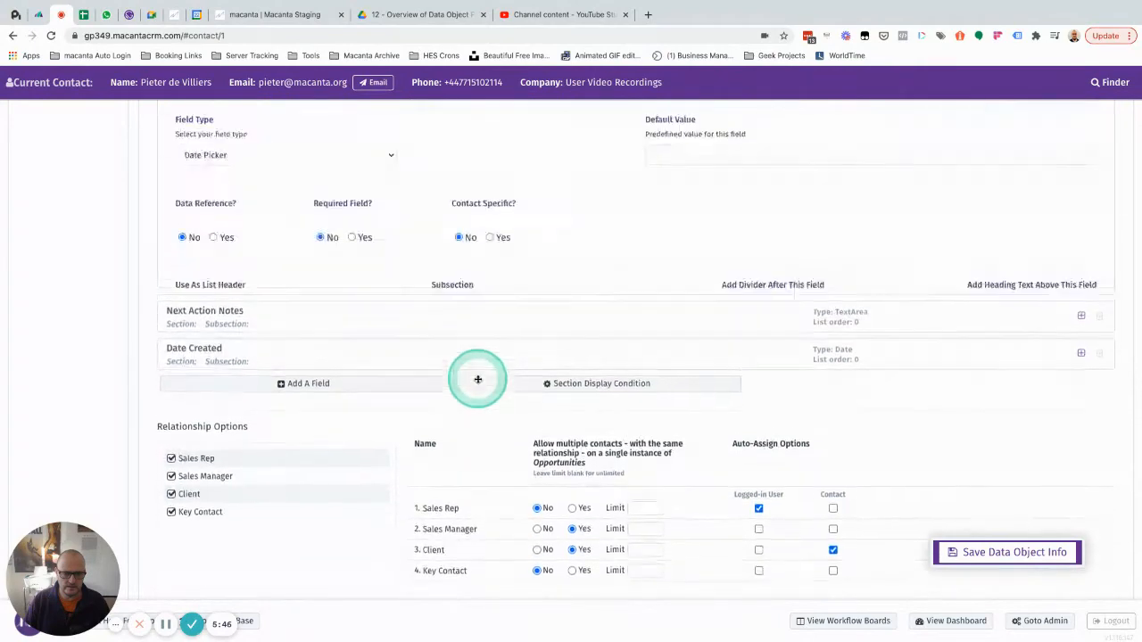
pyautogui.scroll(-3, 478, 382)
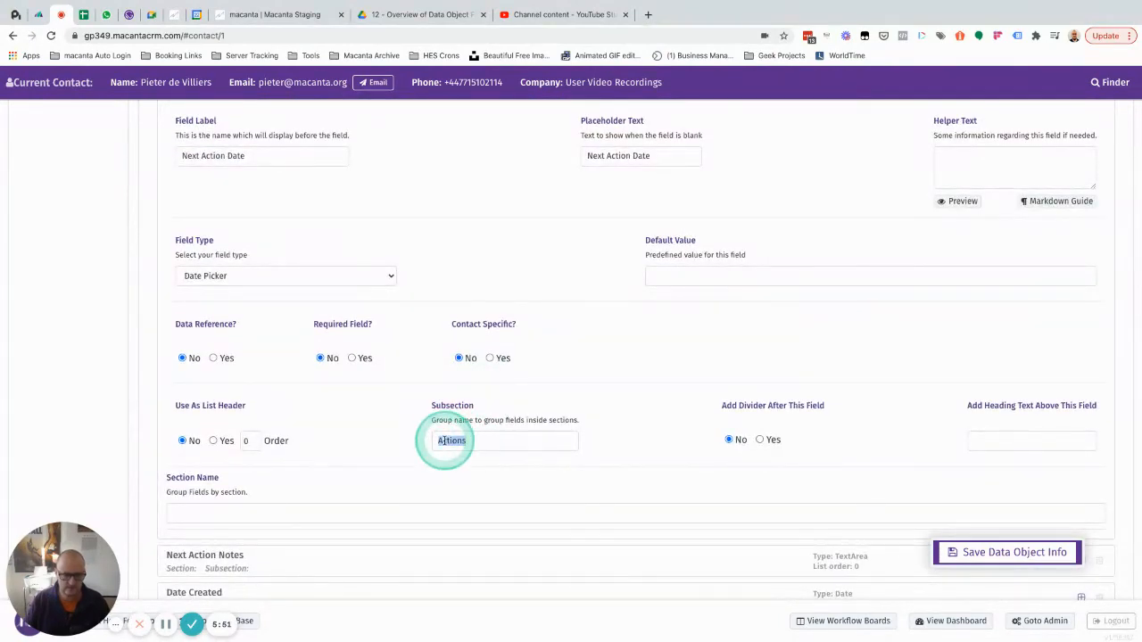
pyautogui.scroll(-1, 451, 444)
pyautogui.click(458, 510)
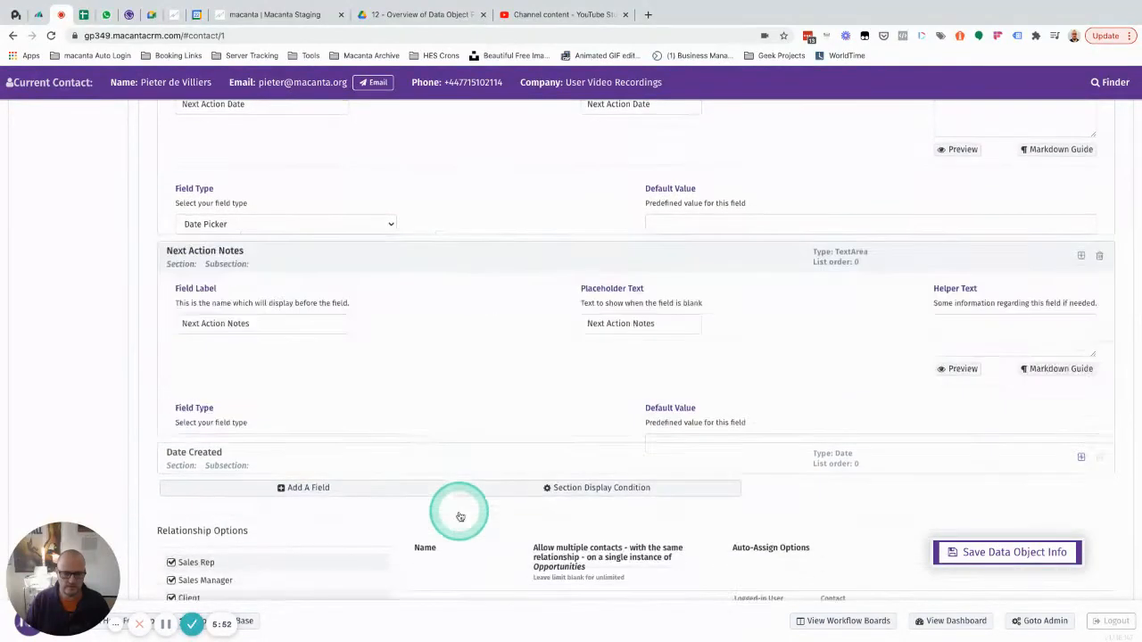
pyautogui.scroll(-2, 467, 434)
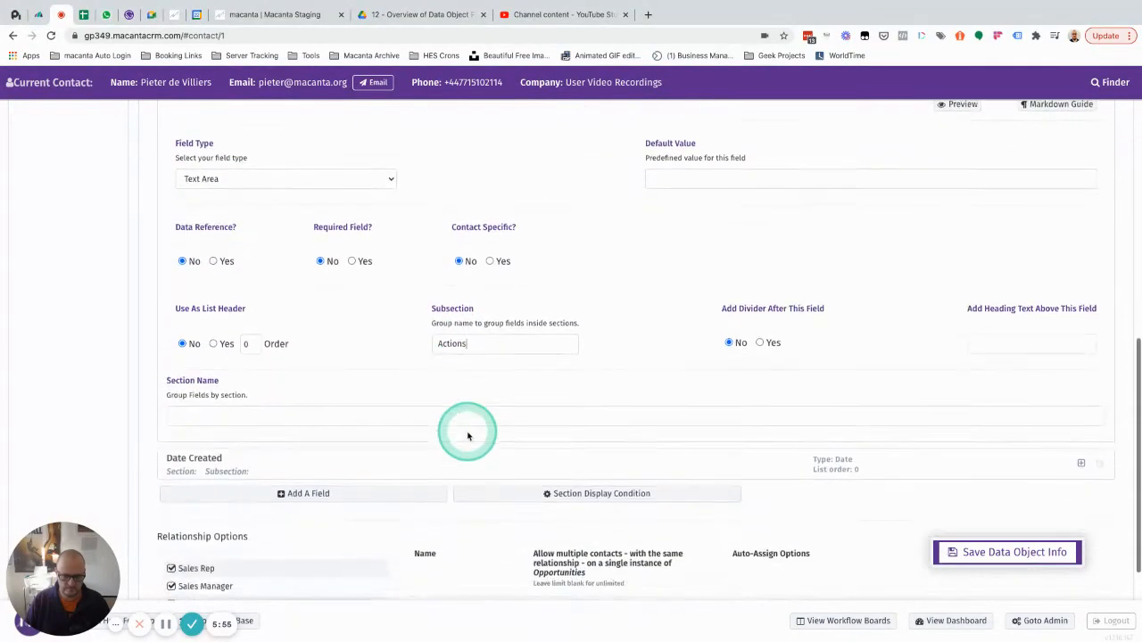
pyautogui.click(452, 439)
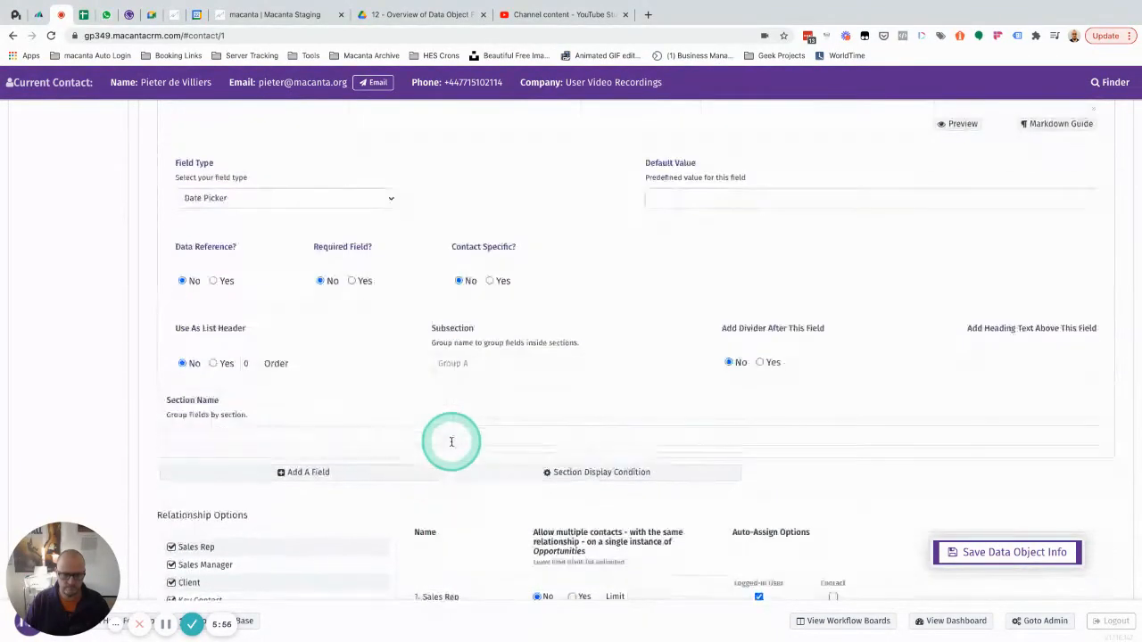
pyautogui.click(473, 365)
pyautogui.write('Actions')
# Step: Save the data object info and view the Opportunities form on the contact record
pyautogui.click(987, 554)
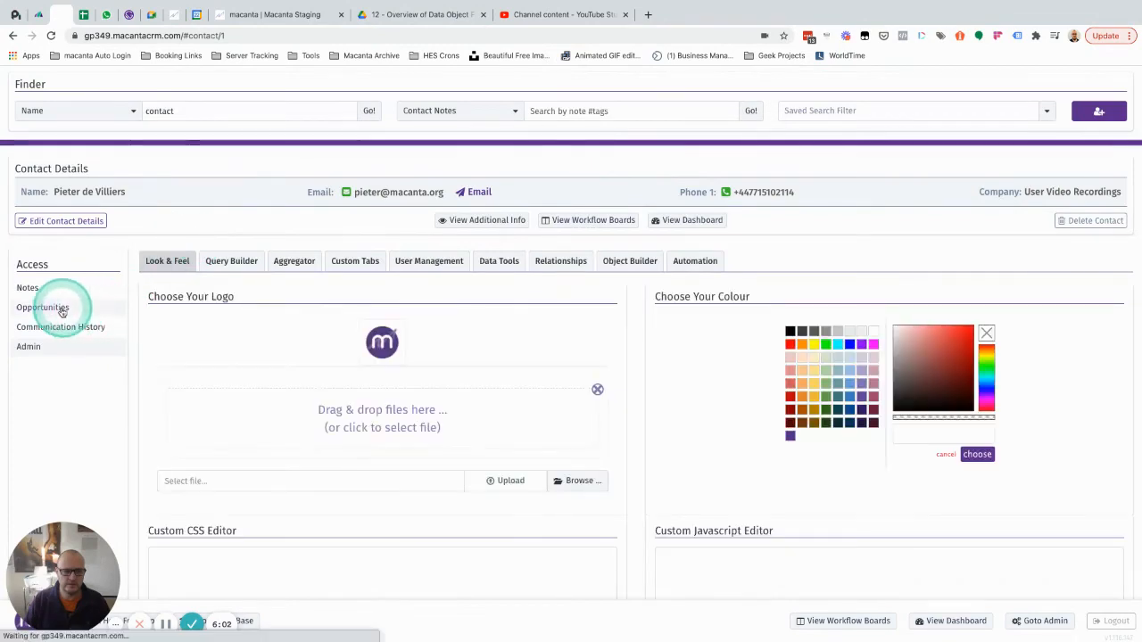
pyautogui.click(62, 309)
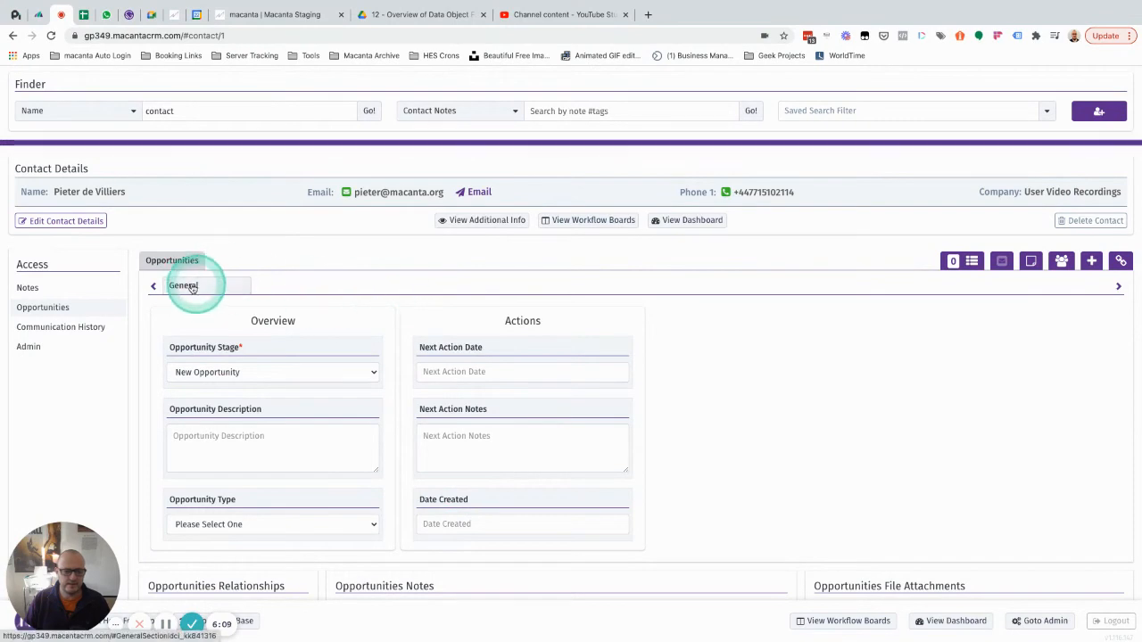
# Step: Reopen the Opportunities type in the Data Object Builder and set the Opportunity Stage field's section name to "Opportunity Info"
pyautogui.click(39, 353)
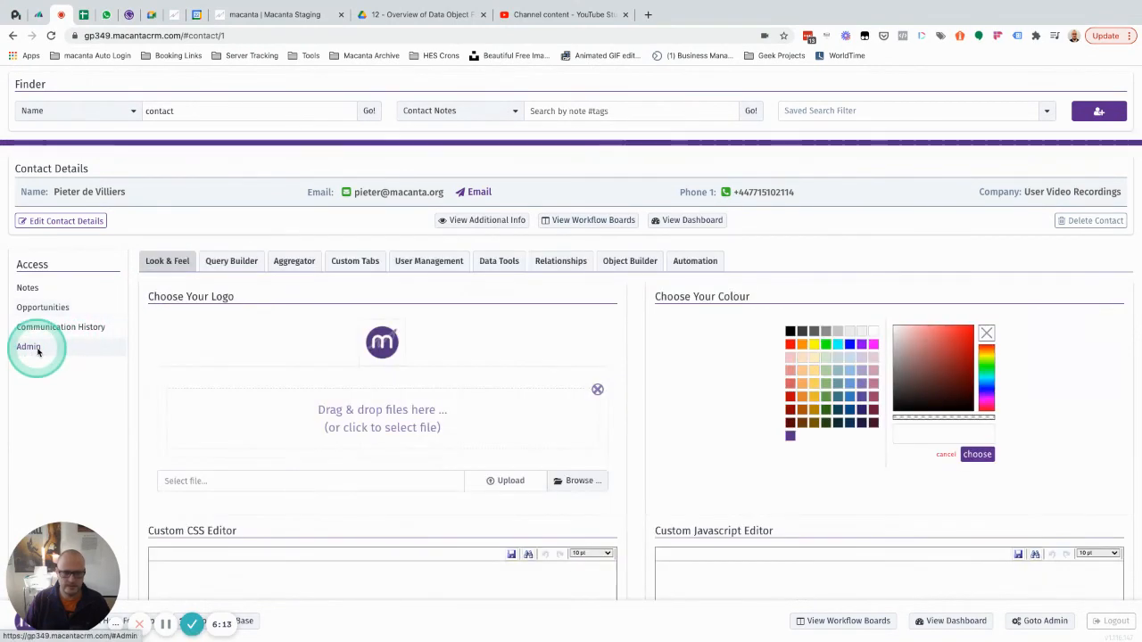
pyautogui.click(627, 264)
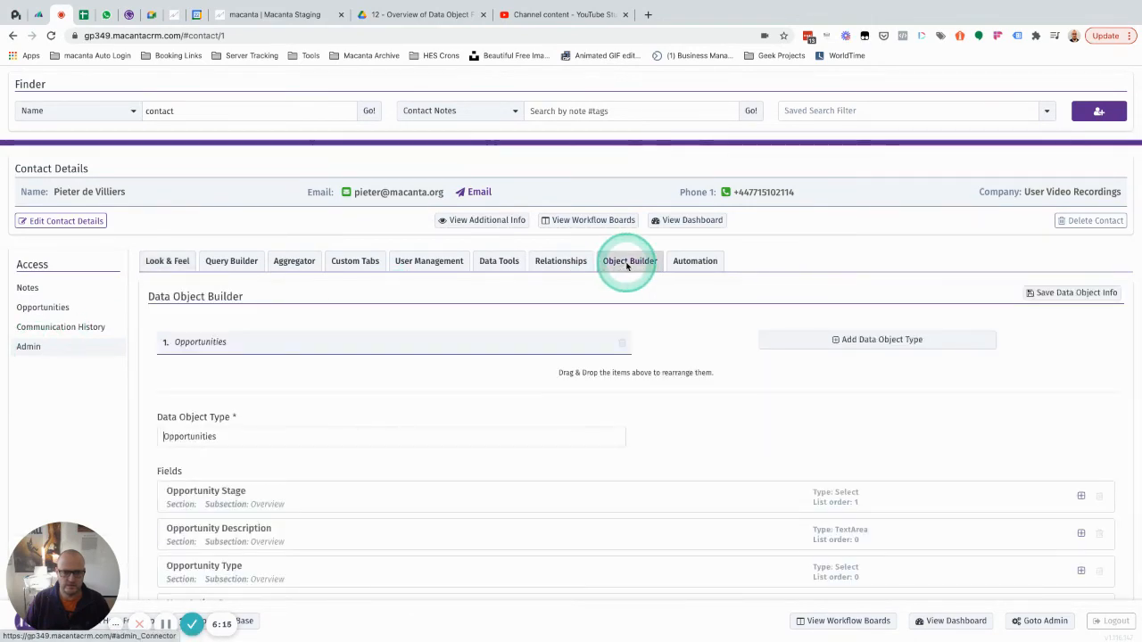
pyautogui.scroll(-3, 681, 408)
pyautogui.click(528, 310)
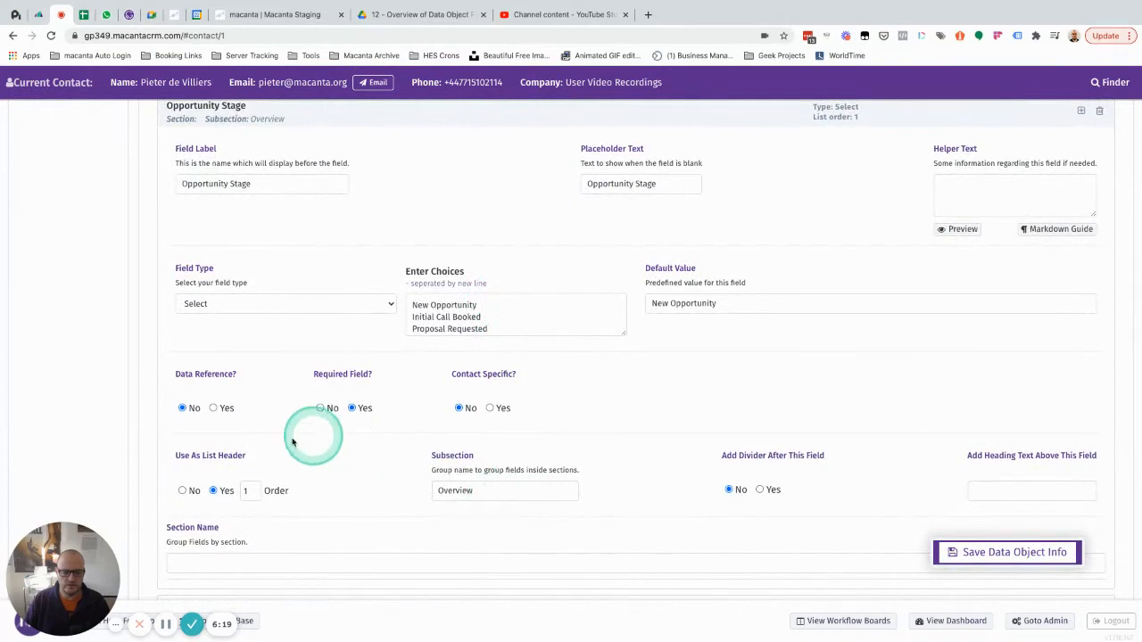
pyautogui.scroll(-1, 288, 440)
pyautogui.click(265, 483)
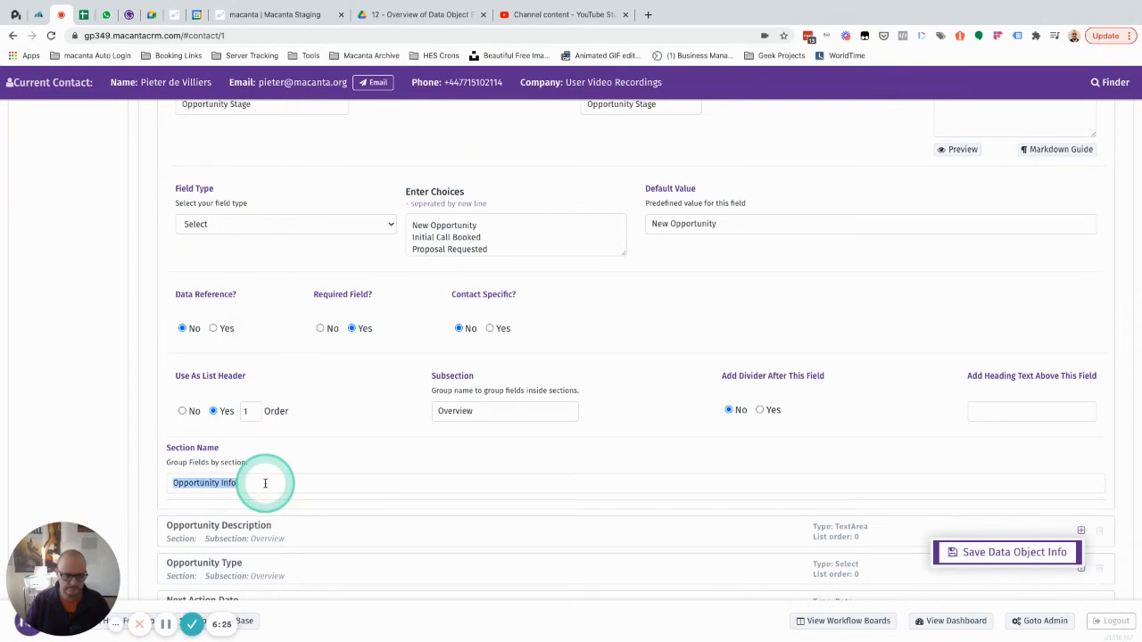
# Step: Set the section name of the Opportunity Description and Opportunity Type fields to "Opportunity Info"
pyautogui.click(349, 530)
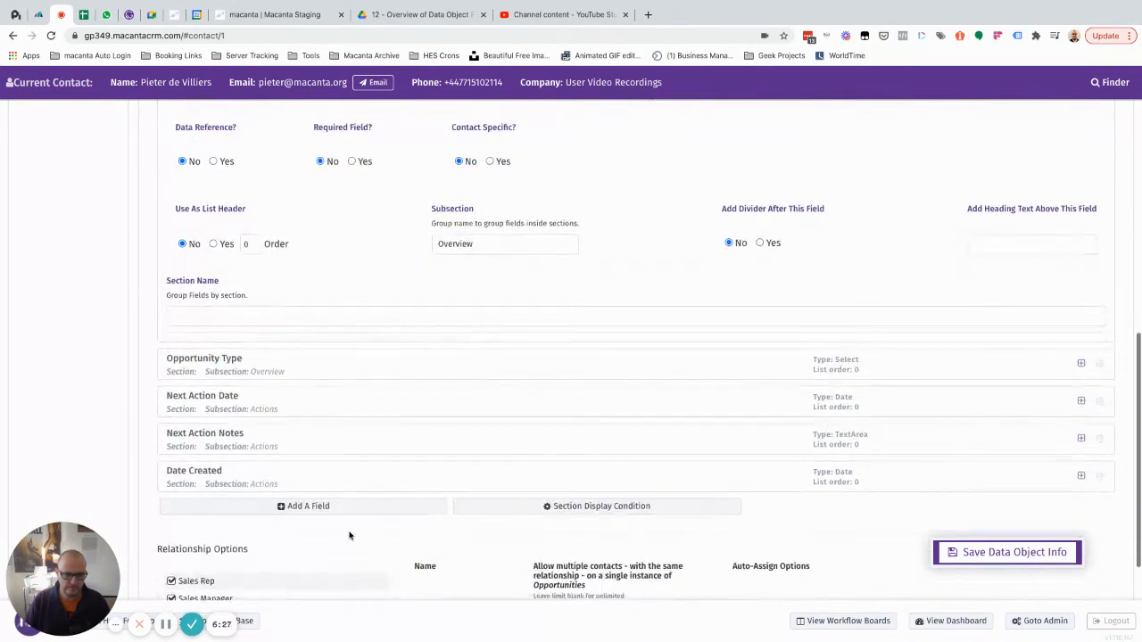
pyautogui.click(304, 316)
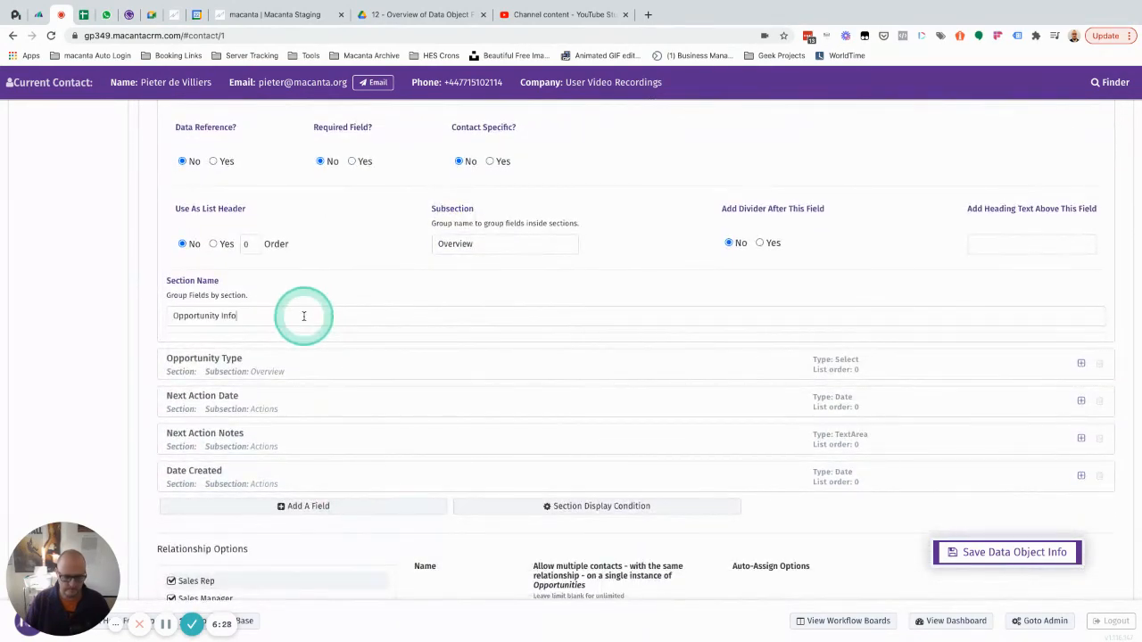
pyautogui.click(326, 363)
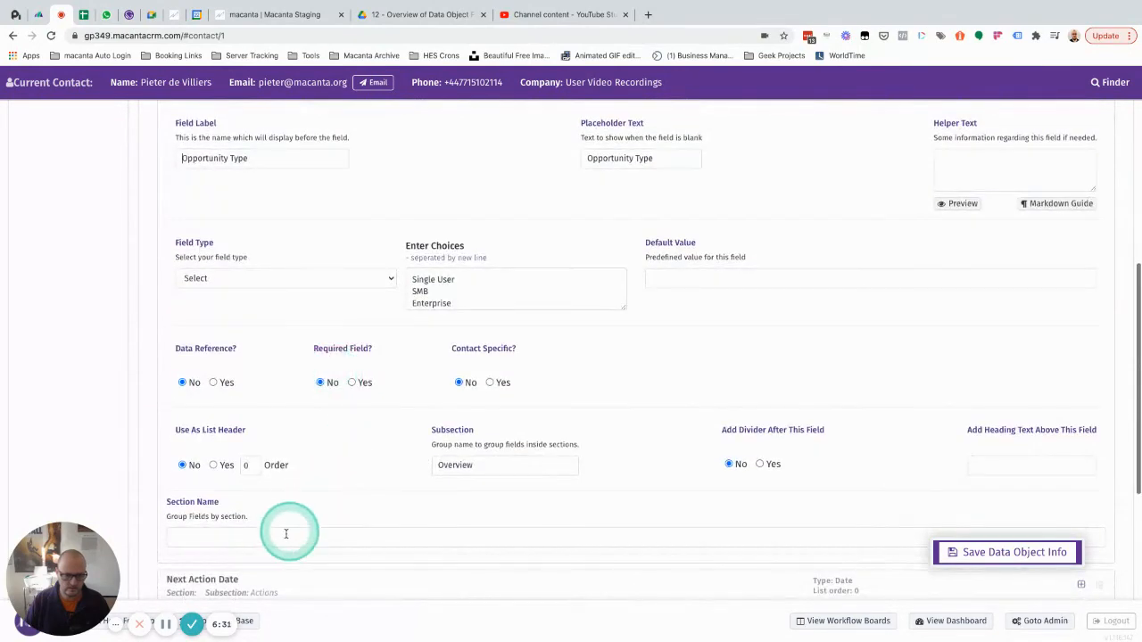
pyautogui.click(283, 537)
pyautogui.write('Opportunity Info')
# Step: Assign the Next Action Date and Next Action Notes fields to the section "Opportunity Info"
pyautogui.scroll(-2, 281, 537)
pyautogui.click(313, 420)
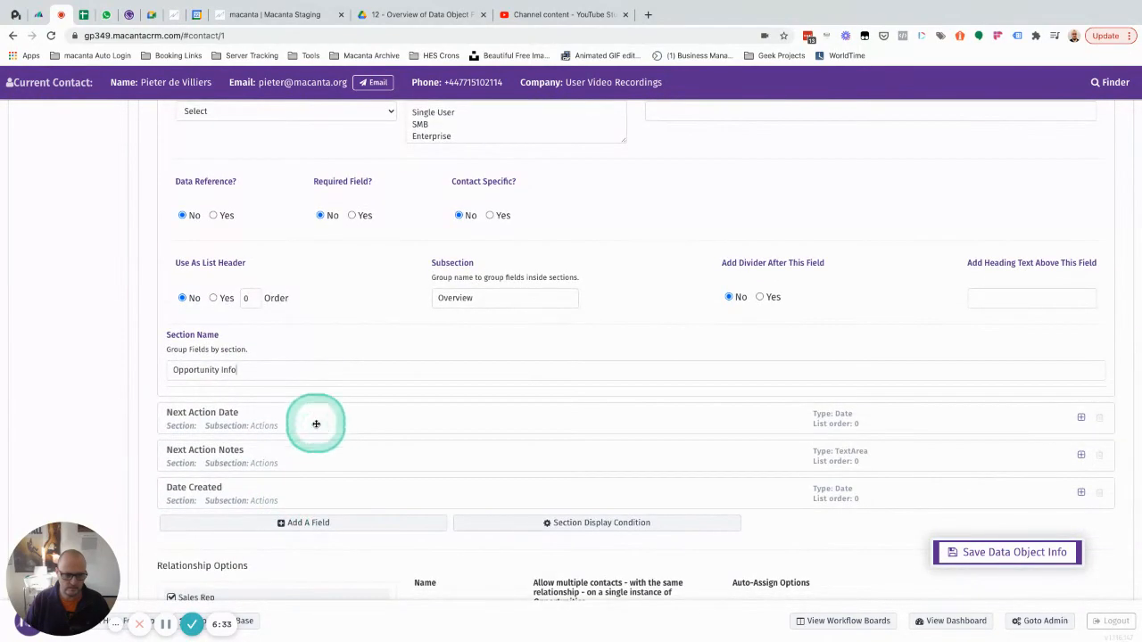
pyautogui.click(285, 507)
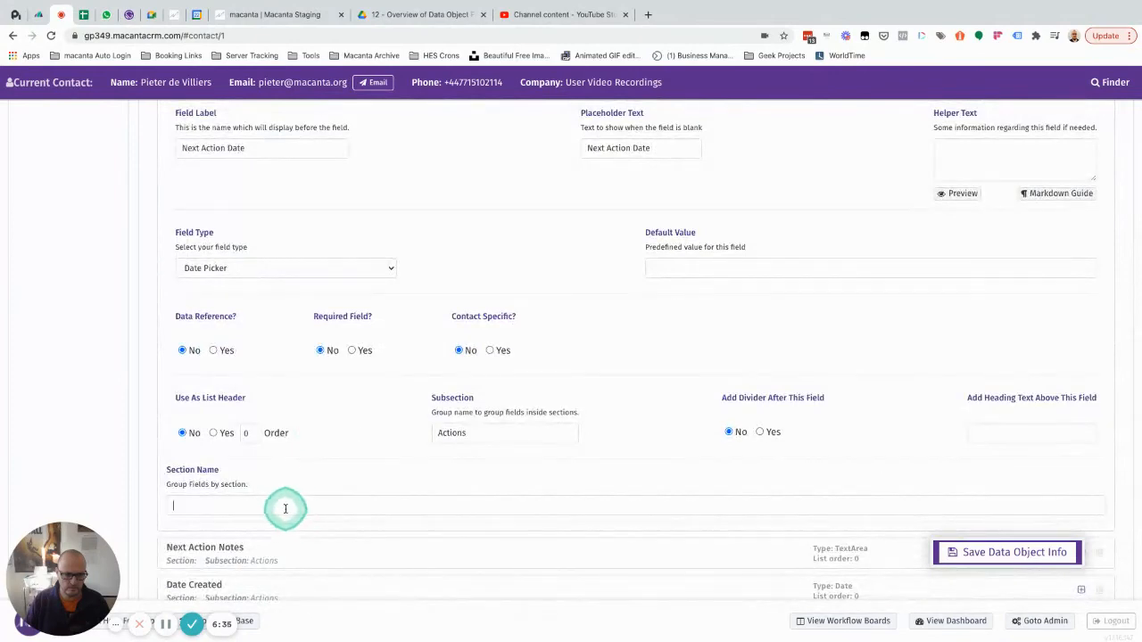
pyautogui.write('Opportunity Info')
pyautogui.scroll(-2, 287, 508)
pyautogui.click(317, 398)
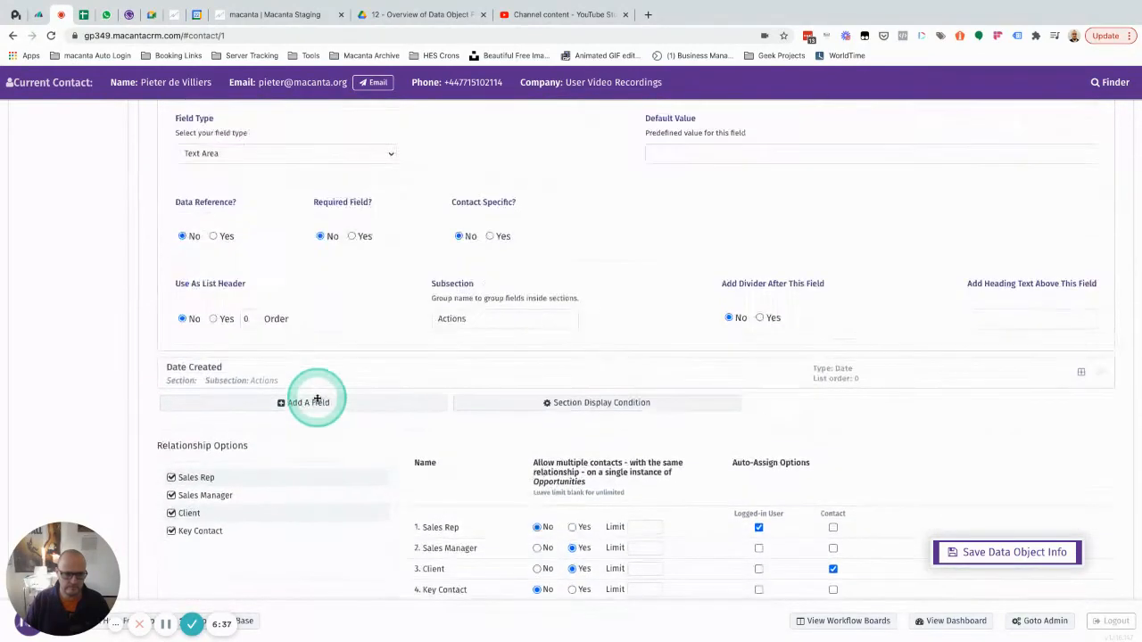
pyautogui.click(303, 460)
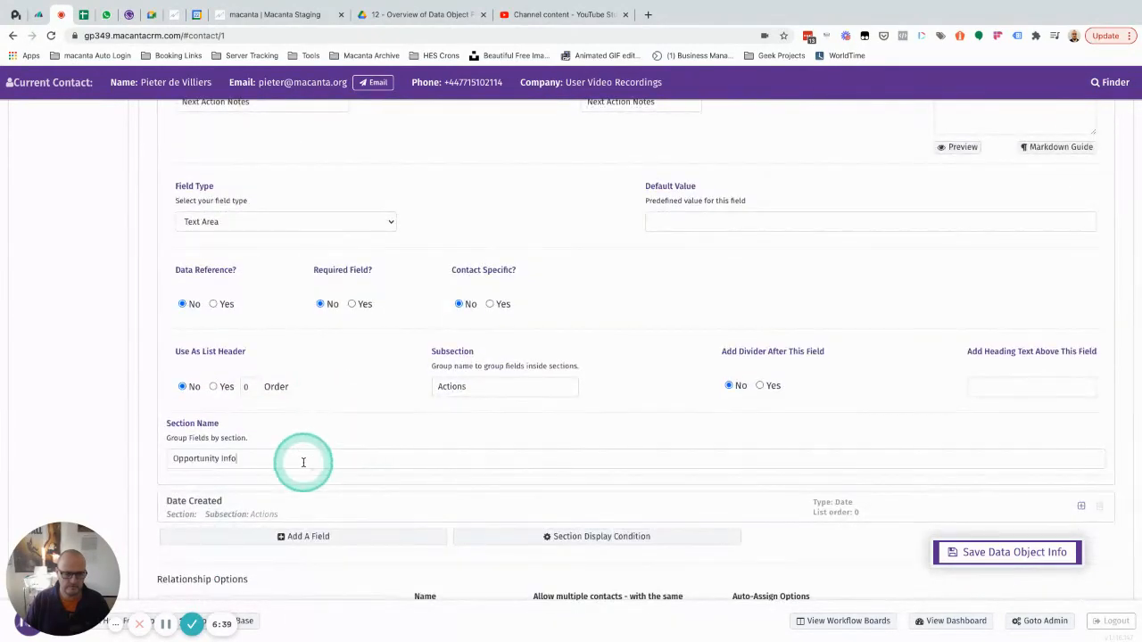
# Step: Enter "Opportunity Info" as the section name of the Date Created field
pyautogui.scroll(-2, 303, 462)
pyautogui.click(319, 357)
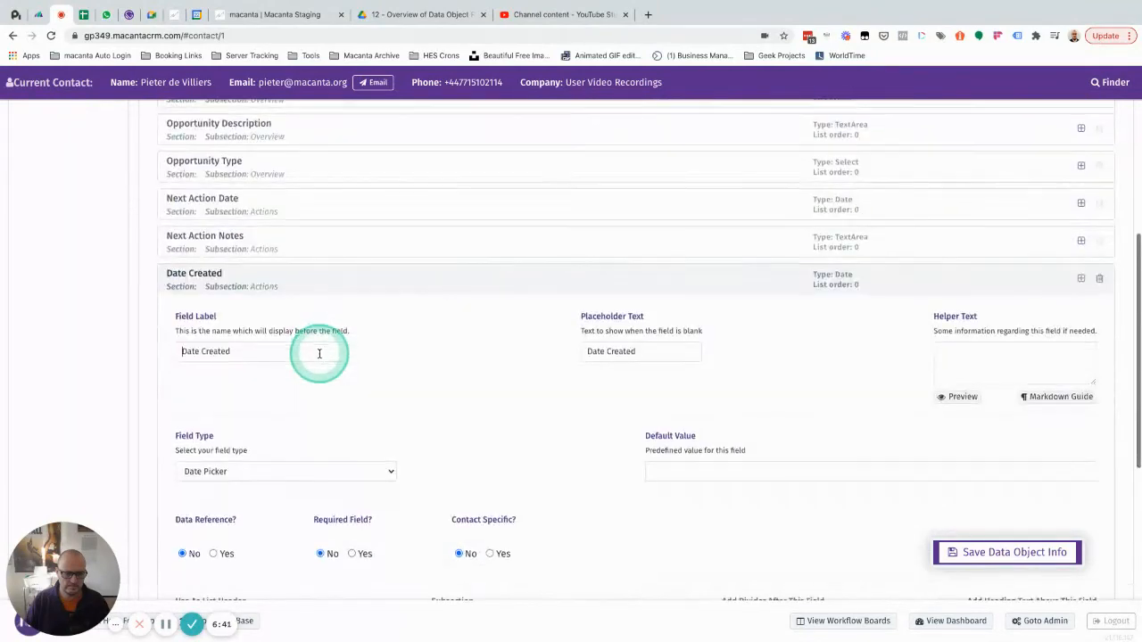
pyautogui.scroll(-2, 320, 354)
pyautogui.click(297, 496)
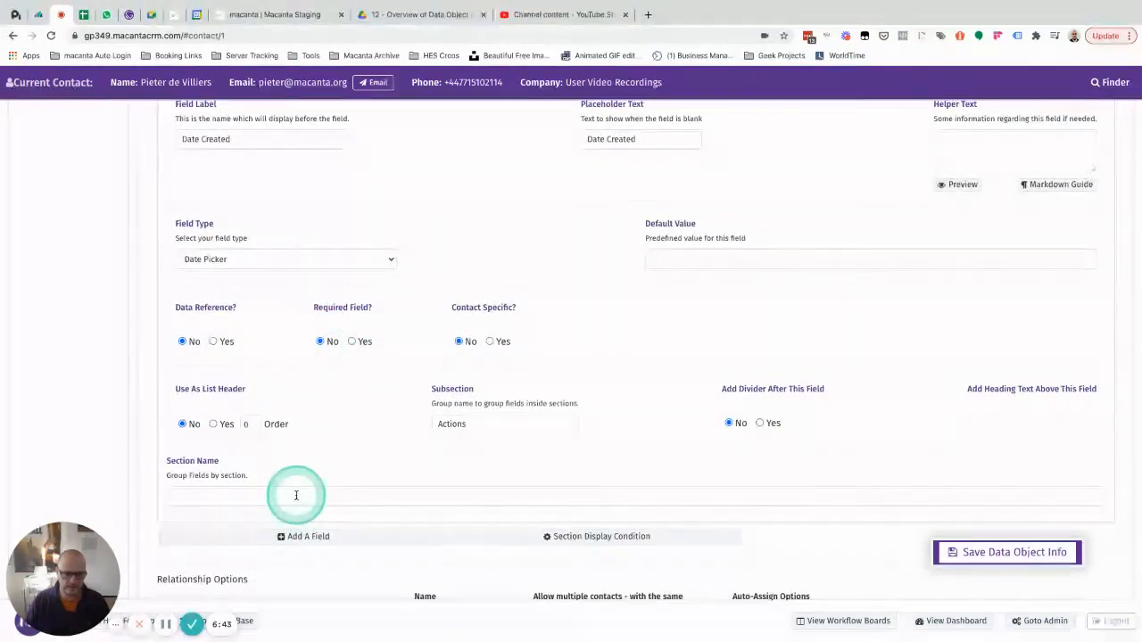
pyautogui.write('Opportunity Info')
# Step: Add a field labelled "Date Closed" with matching placeholder text and set its field type to Date Picker
pyautogui.scroll(-2, 297, 490)
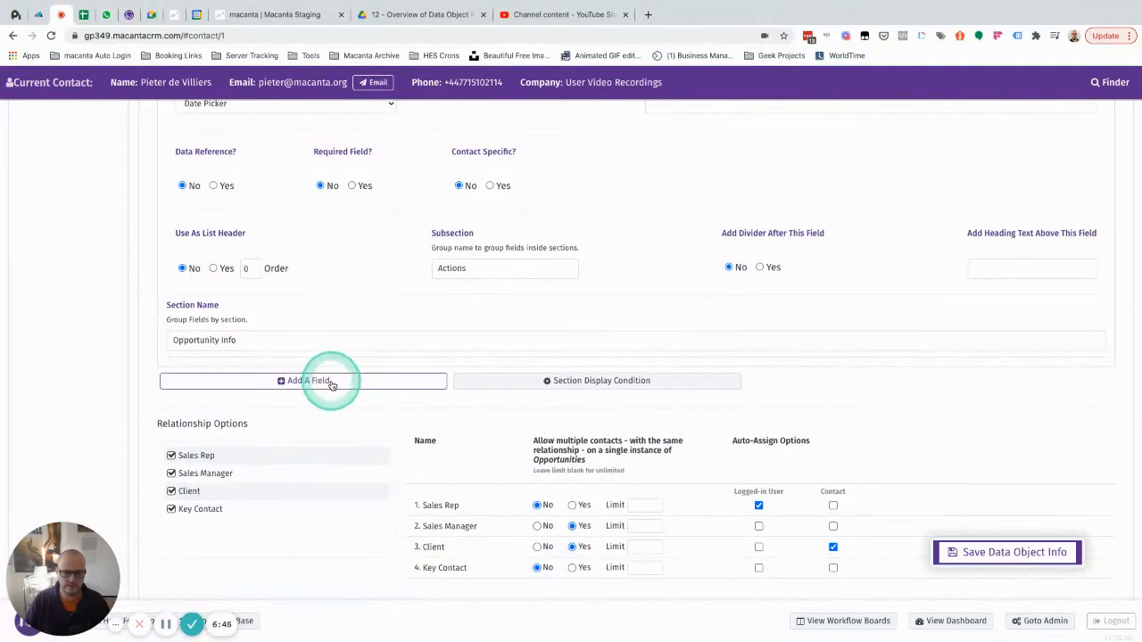
pyautogui.click(331, 381)
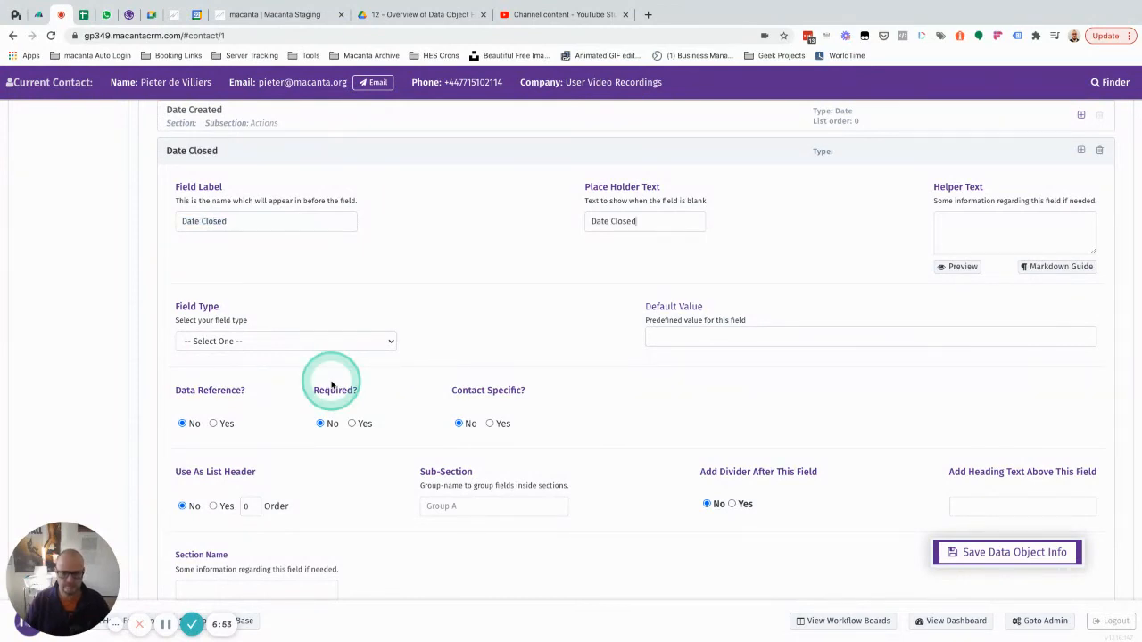
pyautogui.click(252, 341)
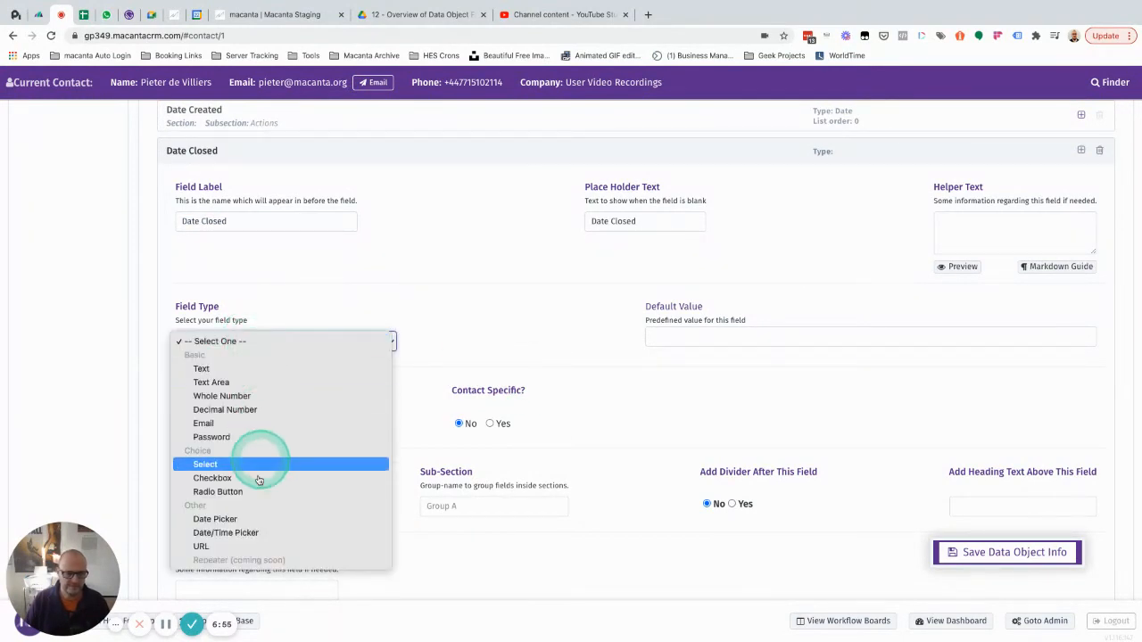
pyautogui.click(241, 520)
pyautogui.scroll(-3, 485, 294)
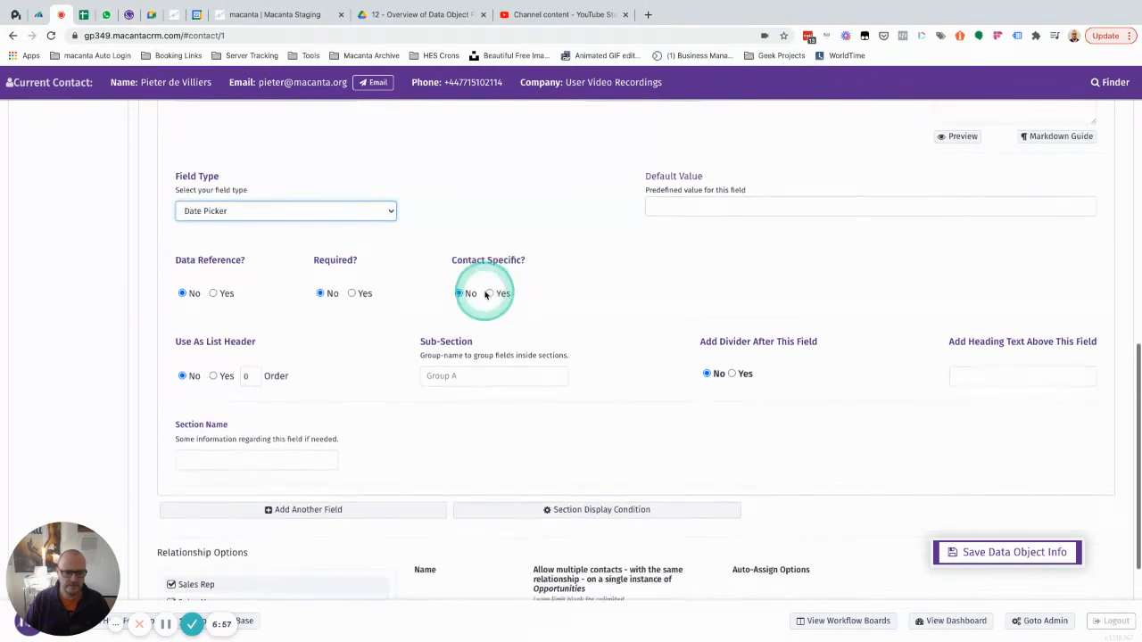
# Step: Assign the Date Closed field to the subsection "Dates" and the section "Tracking", and save the data object
pyautogui.click(459, 376)
pyautogui.write('Dates')
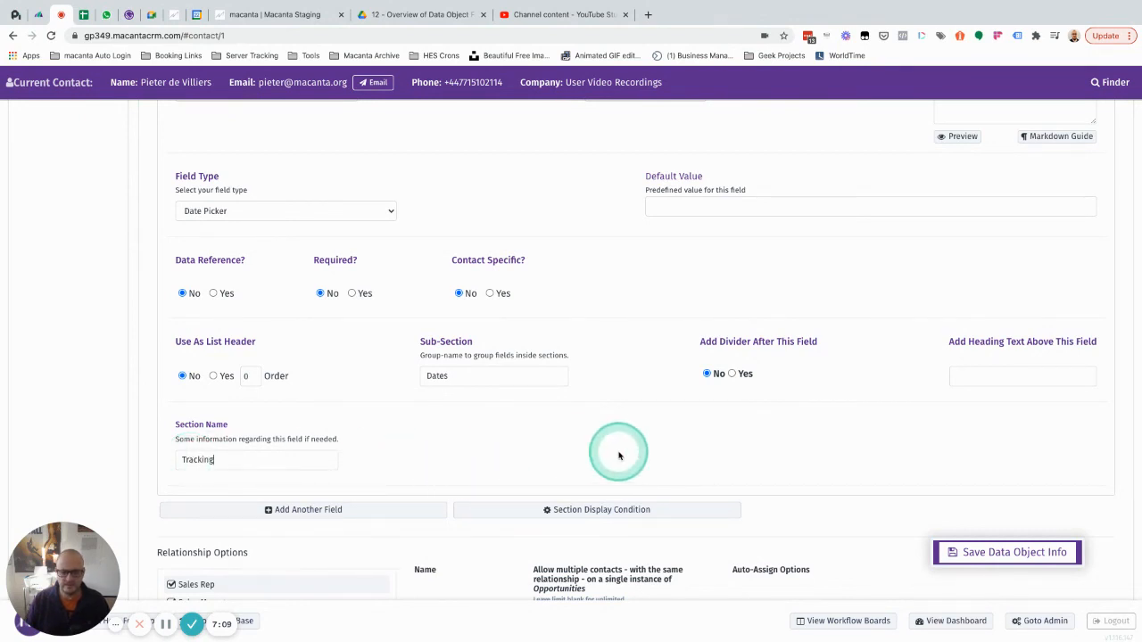
pyautogui.scroll(-1, 619, 456)
pyautogui.scroll(1, 625, 456)
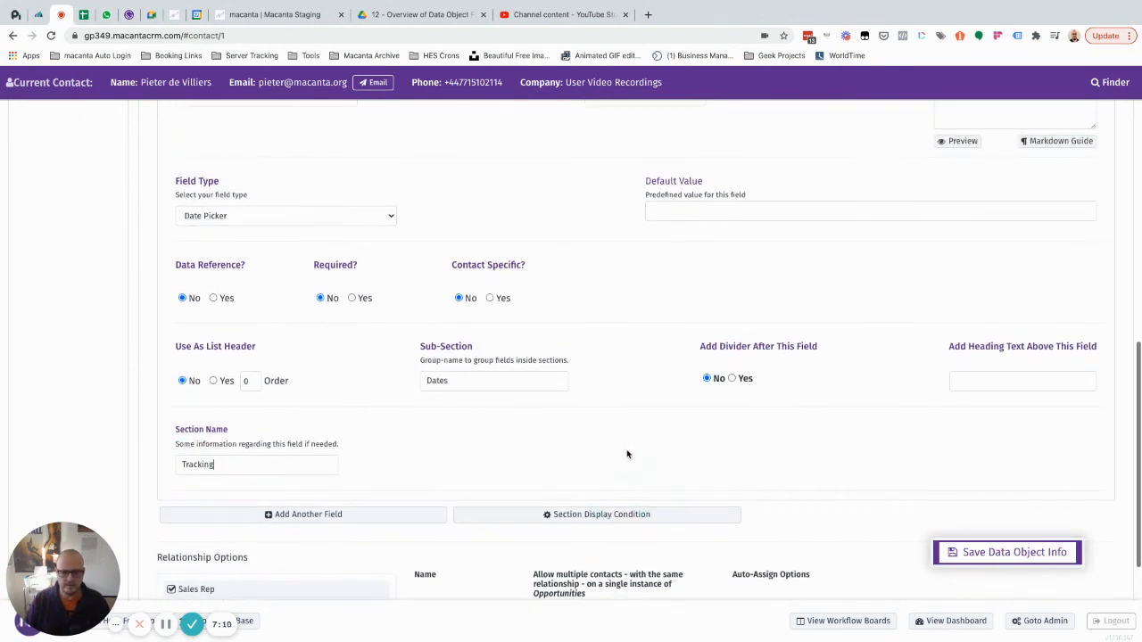
pyautogui.click(997, 551)
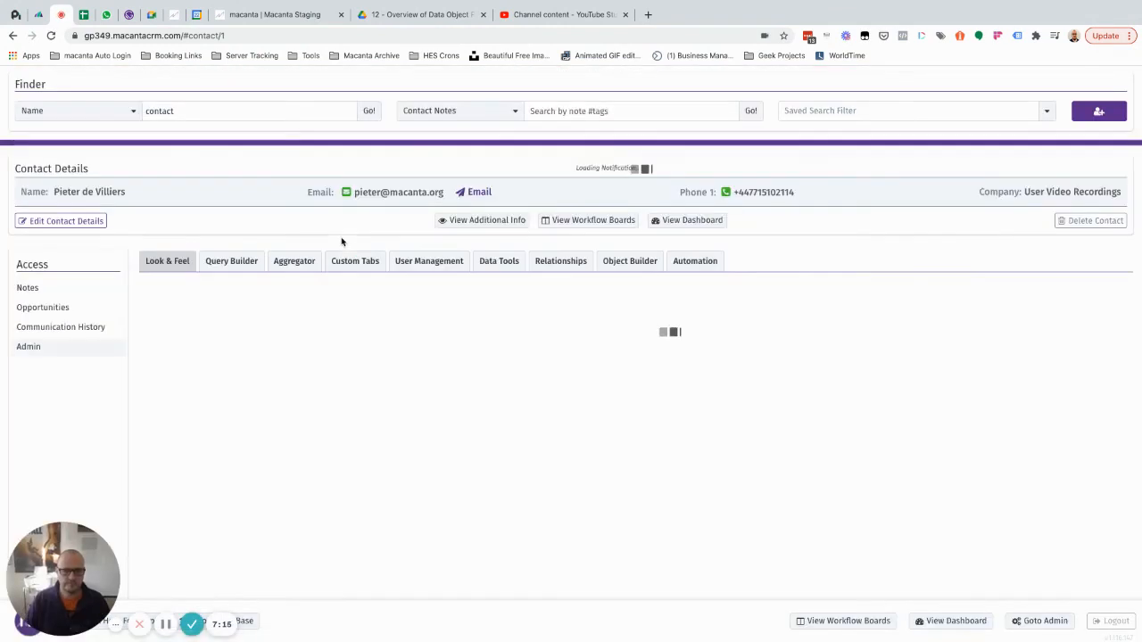
# Step: Check how the contact's Opportunities form lays out the fields in the Opportunity Info and Tracking sections
pyautogui.click(48, 307)
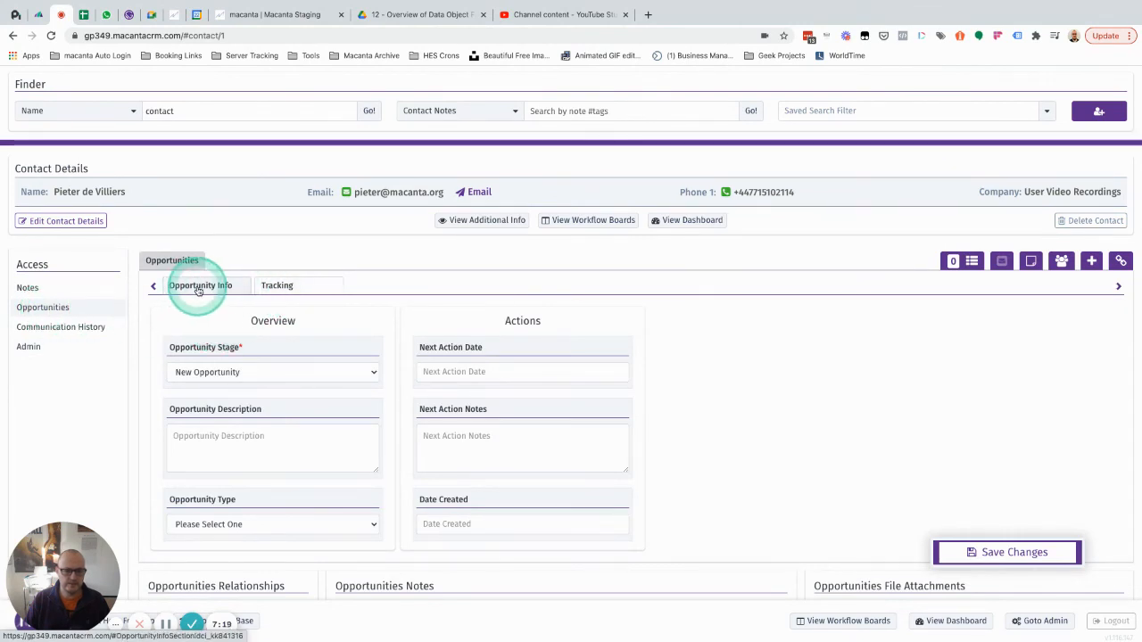
pyautogui.scroll(-1, 198, 292)
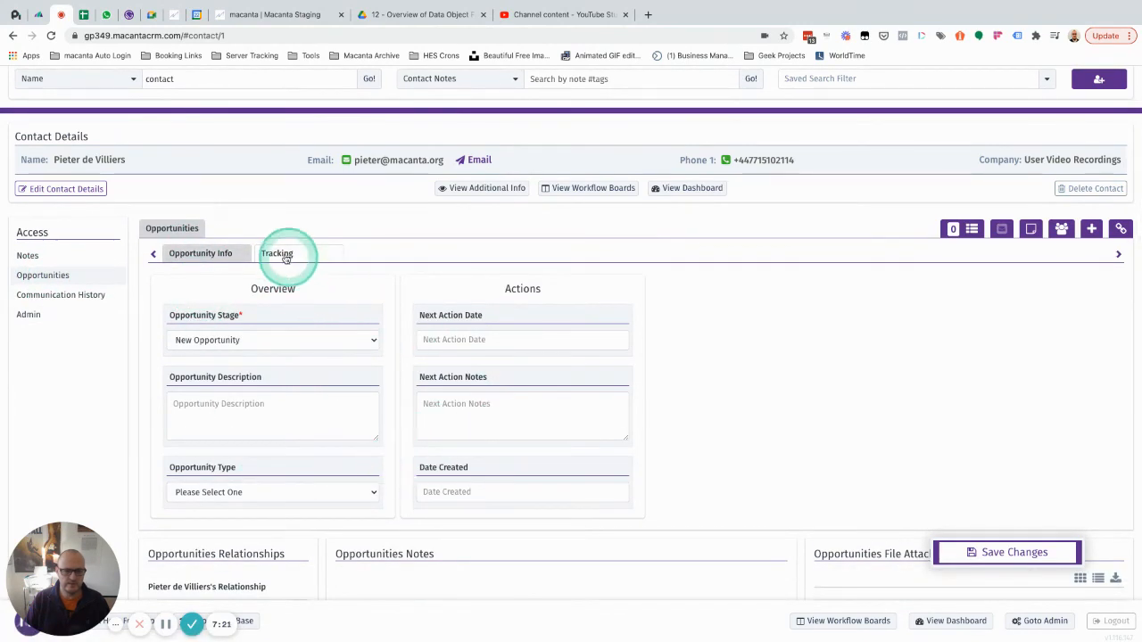
pyautogui.click(276, 253)
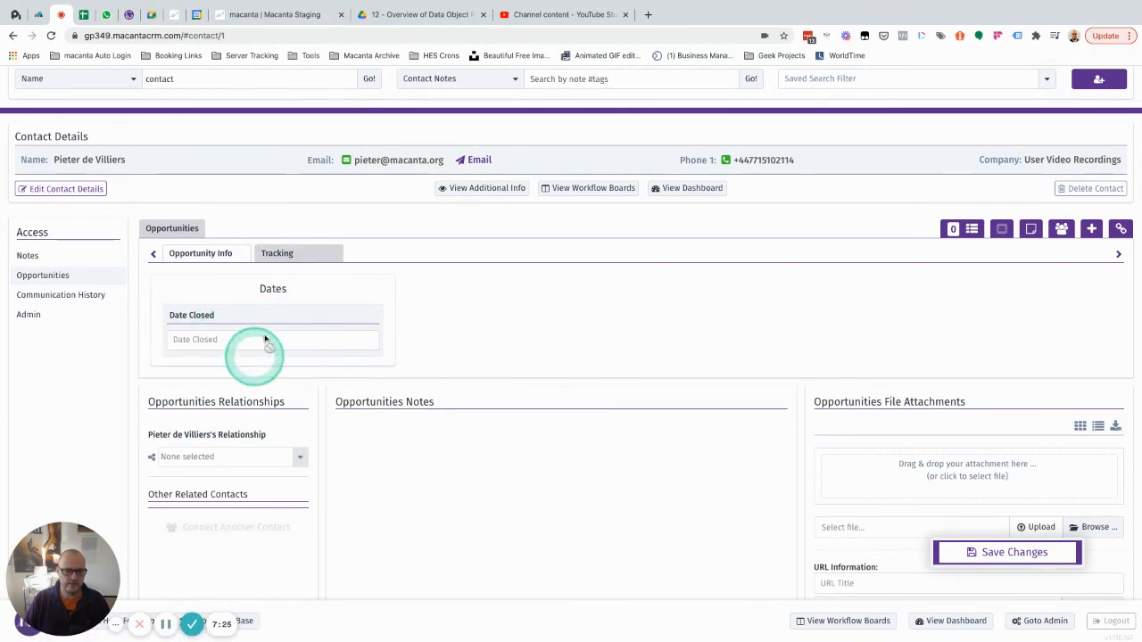
pyautogui.click(200, 255)
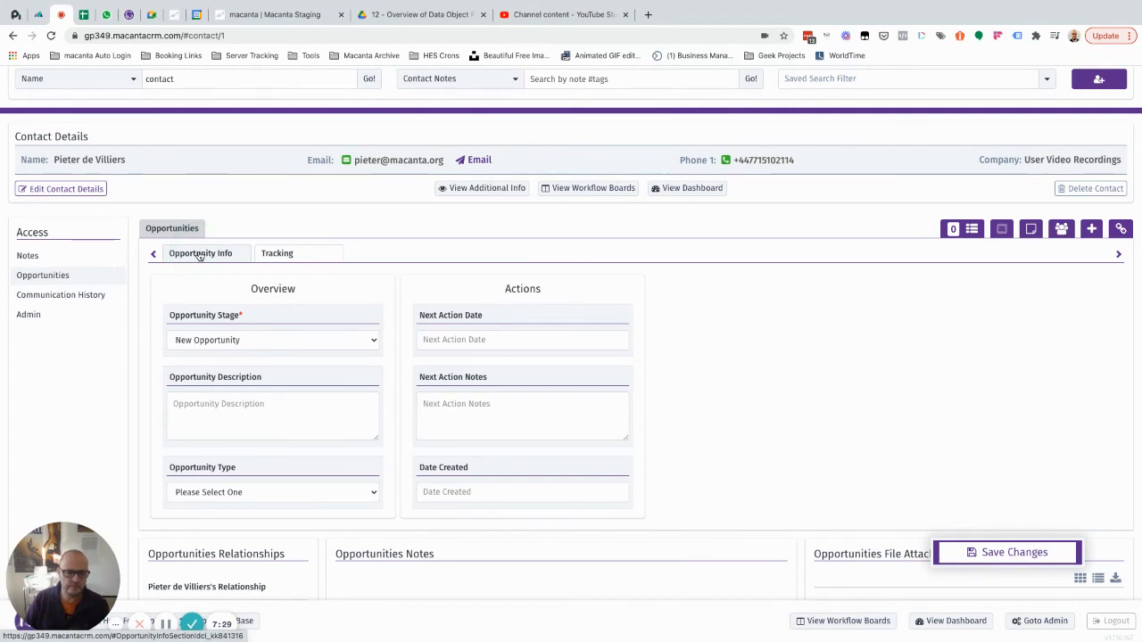
pyautogui.click(76, 256)
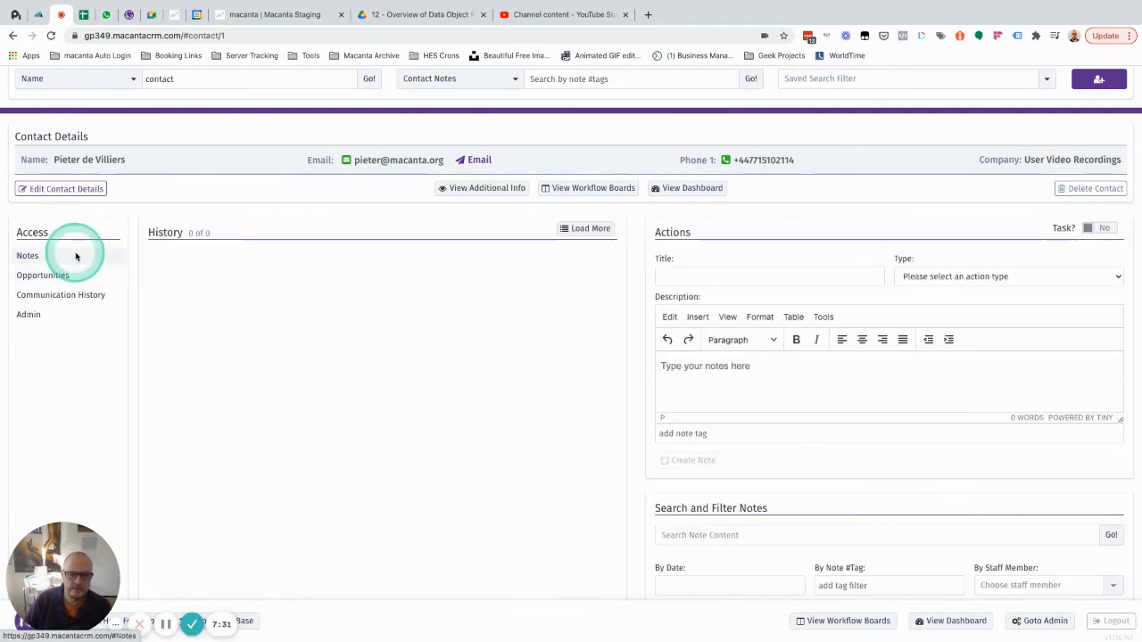
pyautogui.click(67, 276)
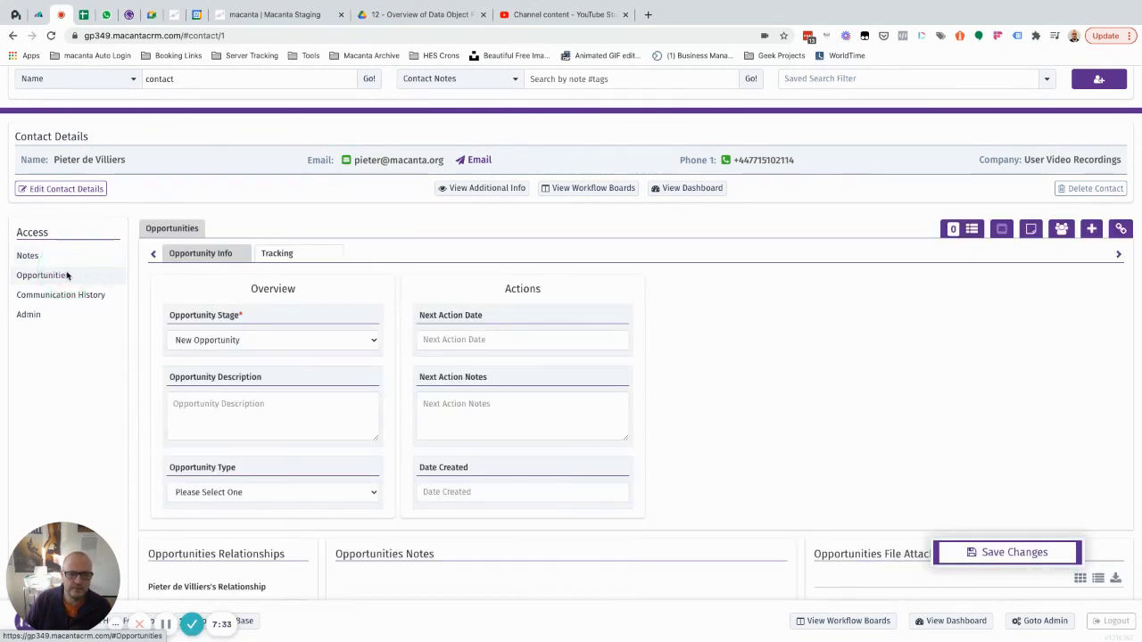
# Step: Reopen the Opportunities type in the admin Data Object Builder and go to its field list
pyautogui.click(55, 315)
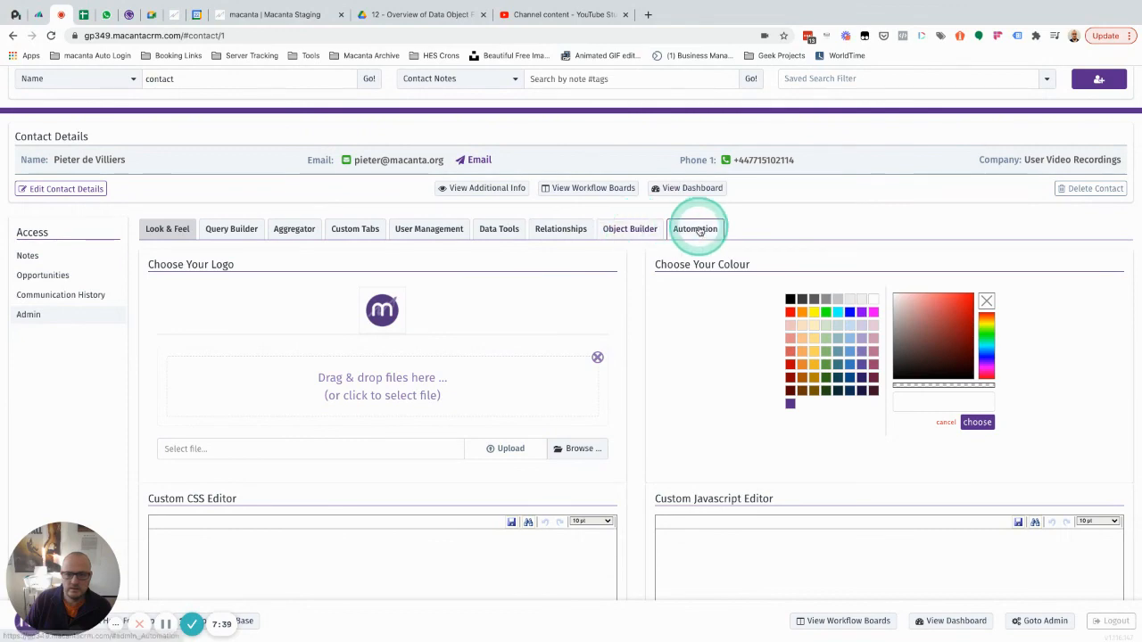
pyautogui.click(628, 229)
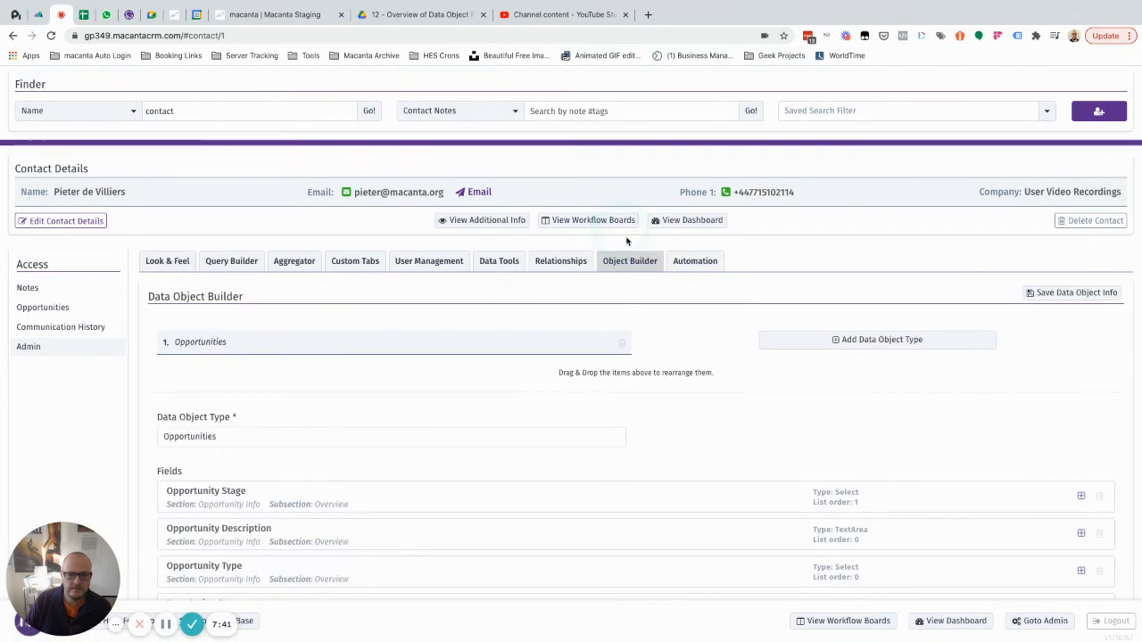
pyautogui.scroll(-4, 709, 401)
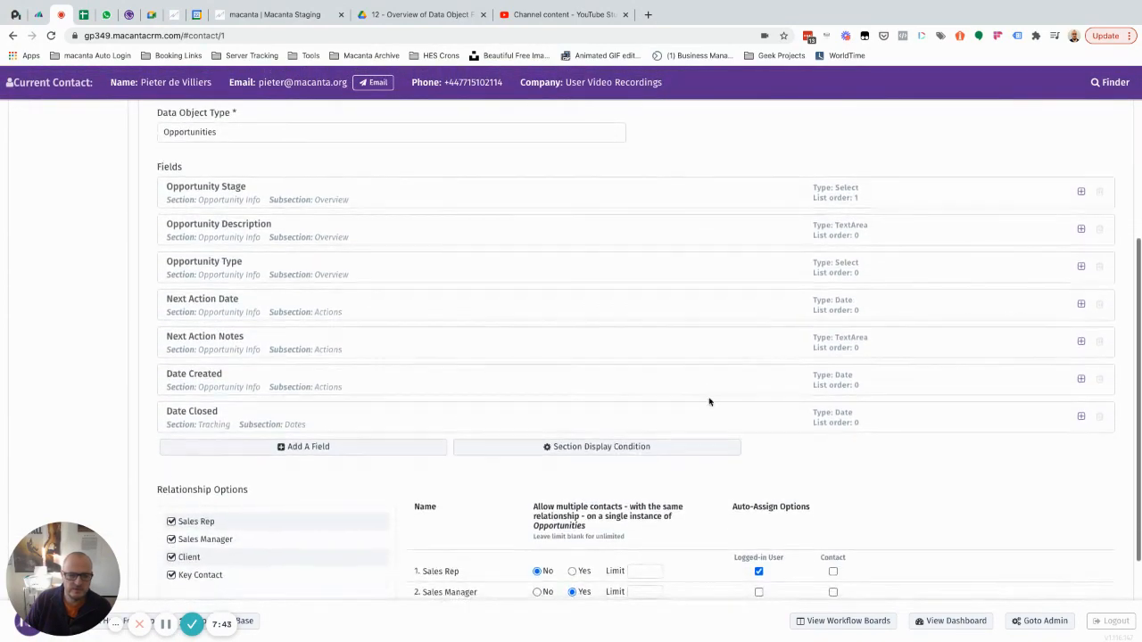